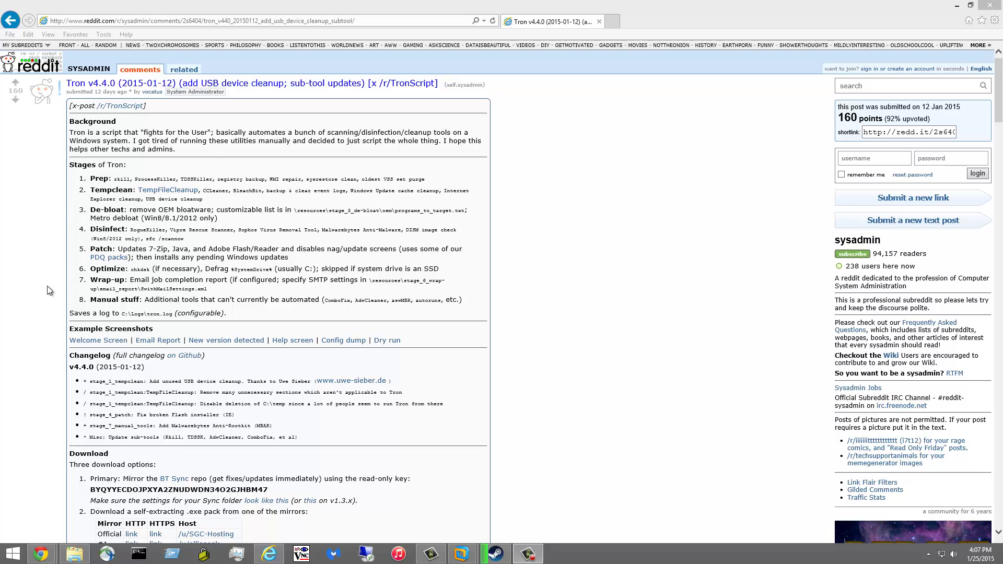
Download Tron v4.3.2 (2014-12-23).exe from the HTTP link of mirror #1 and save it
left_click(93, 20)
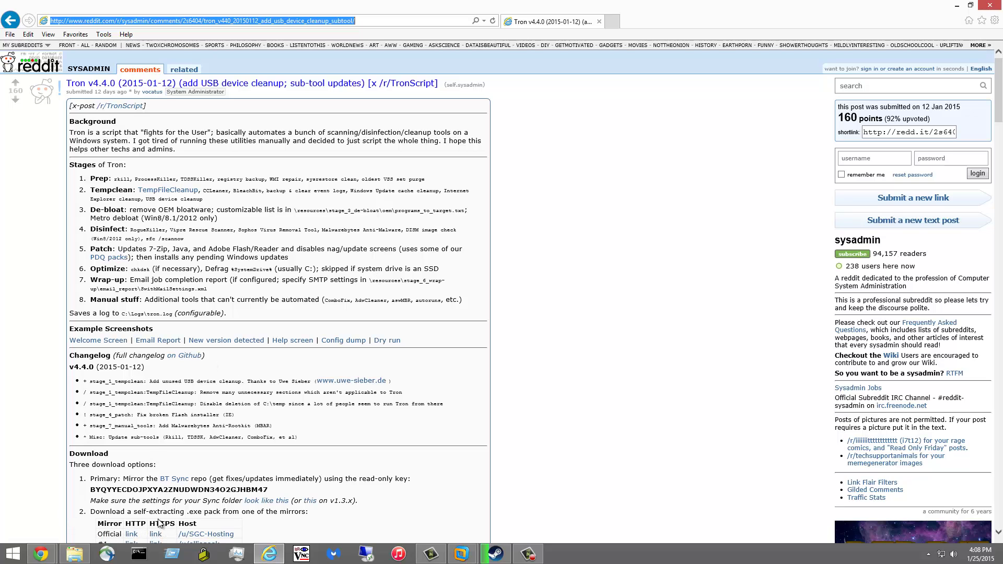
left_click(599, 324)
scroll(596, 318, "down", 4)
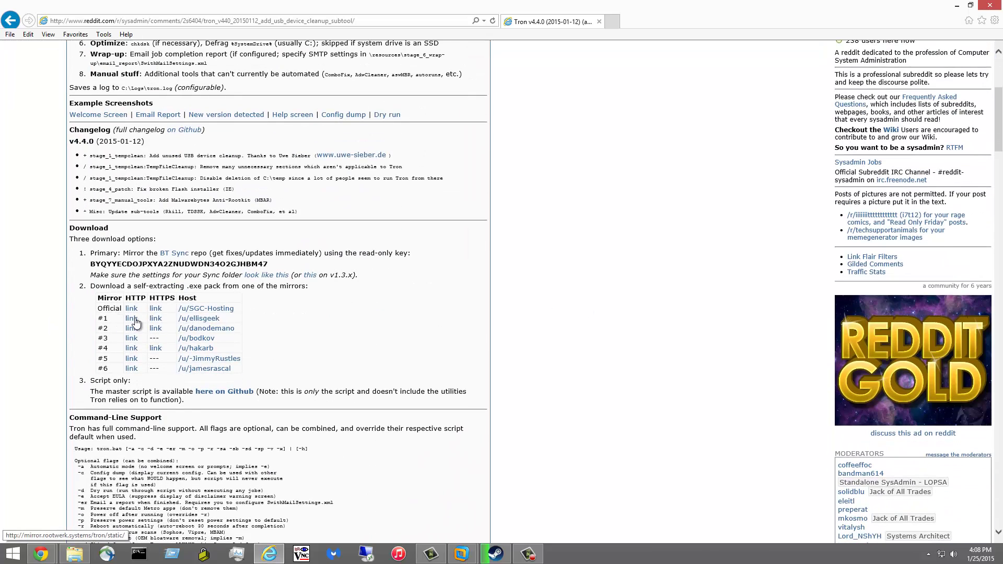
left_click(134, 320)
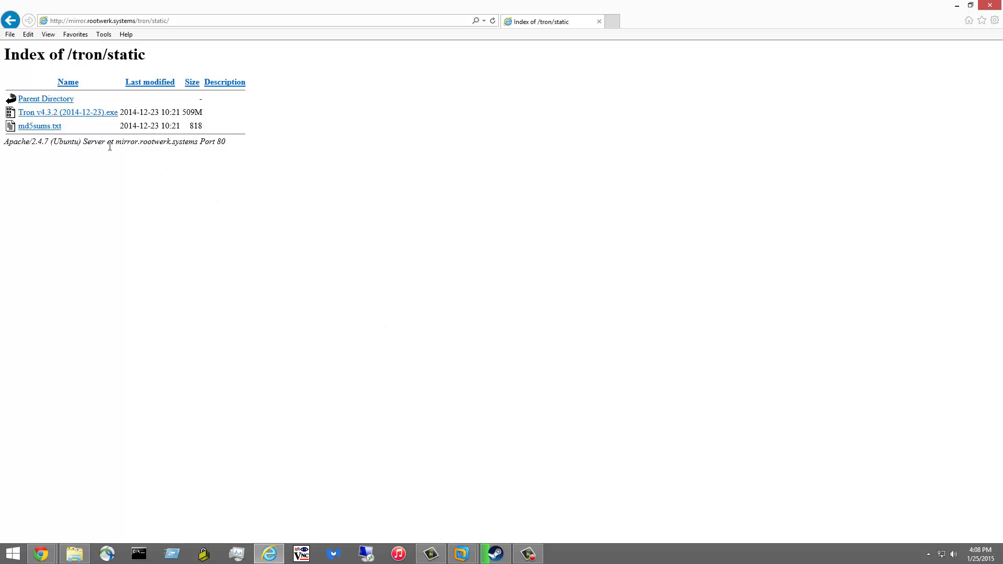
left_click(99, 115)
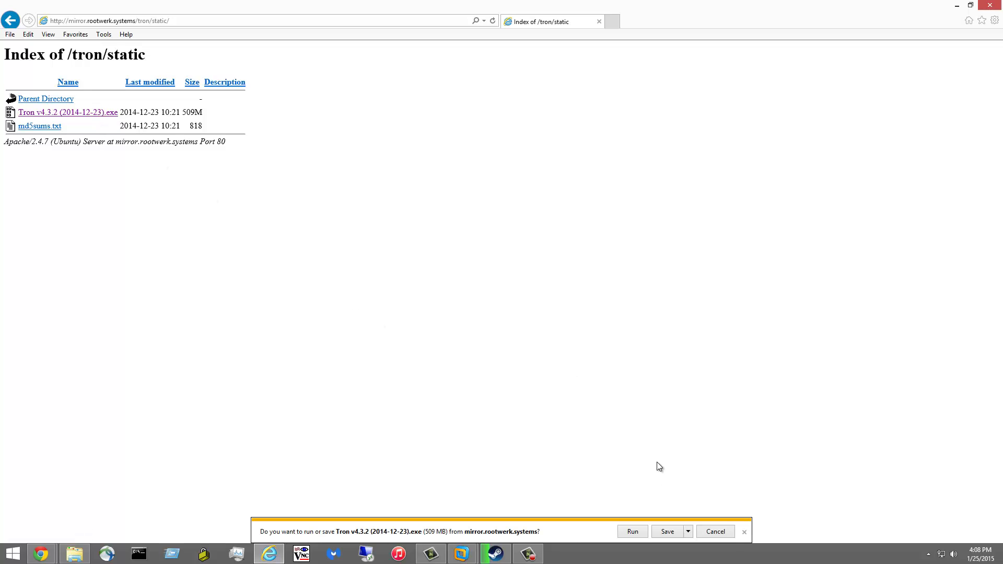
left_click(661, 532)
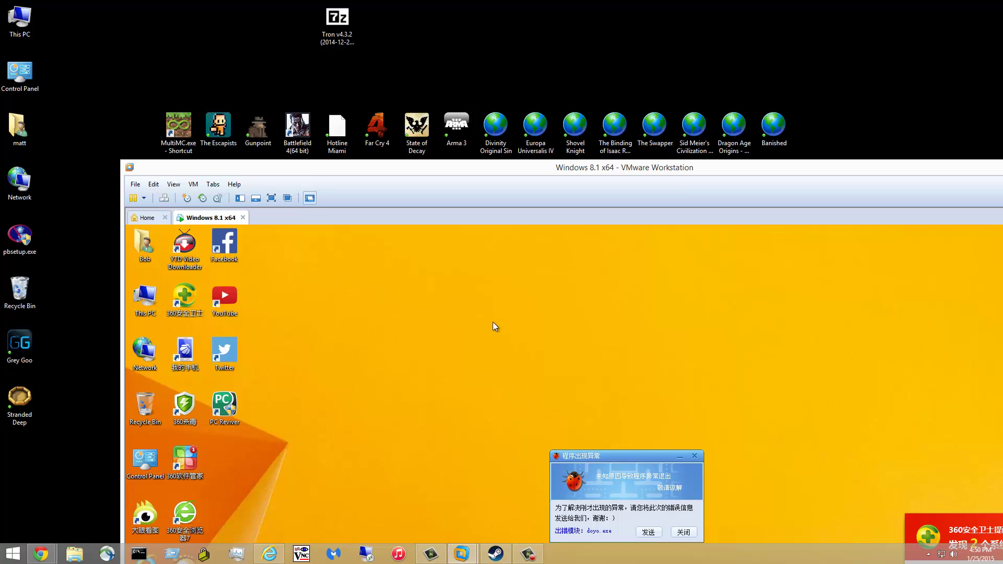
Transfer the Tron v4.3.2 executable from the host desktop to the Windows 8.1 x64 virtual machine's desktop and show the machine full screen
left_click_drag(337, 23, 67, 236)
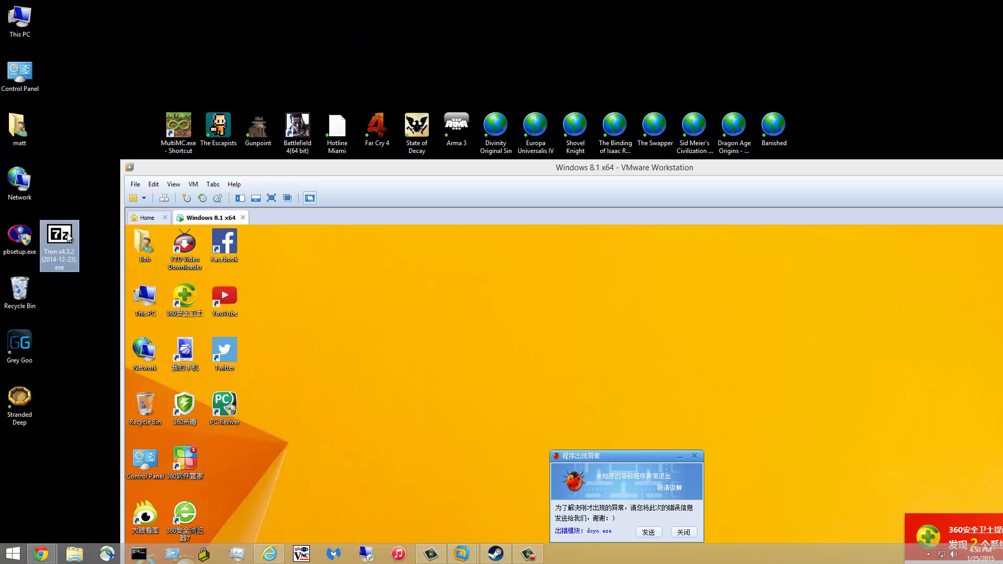
left_click_drag(169, 246, 373, 281)
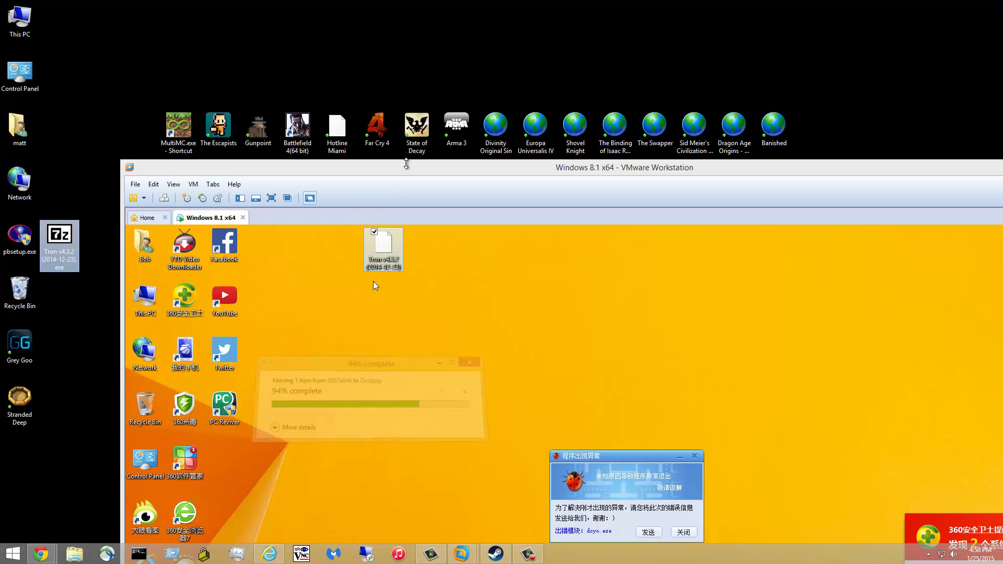
left_click_drag(407, 170, 273, 15)
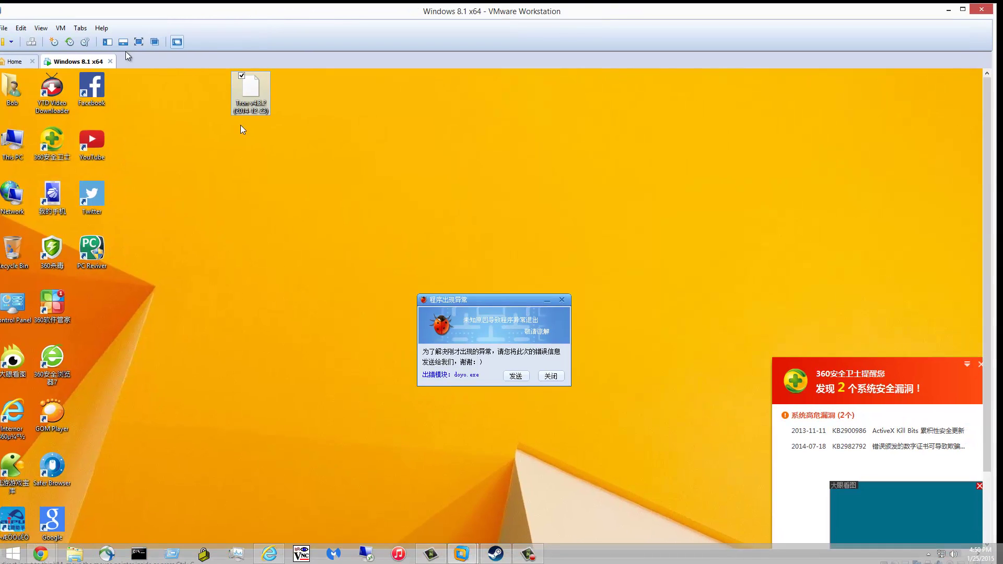
left_click(139, 43)
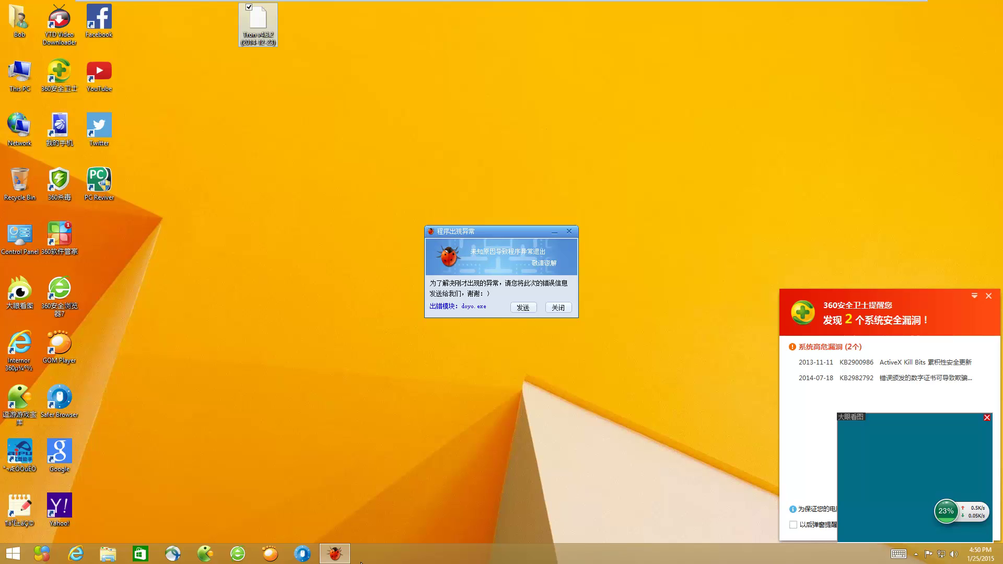
Move the Tron executable to a free spot on the virtual machine's desktop and run it to extract its files
left_click(322, 364)
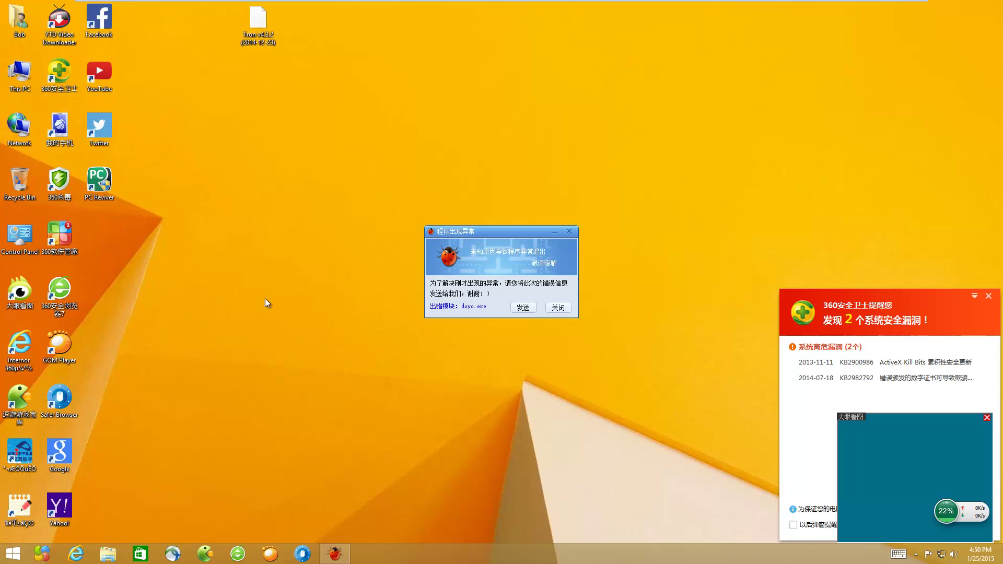
left_click_drag(250, 24, 250, 178)
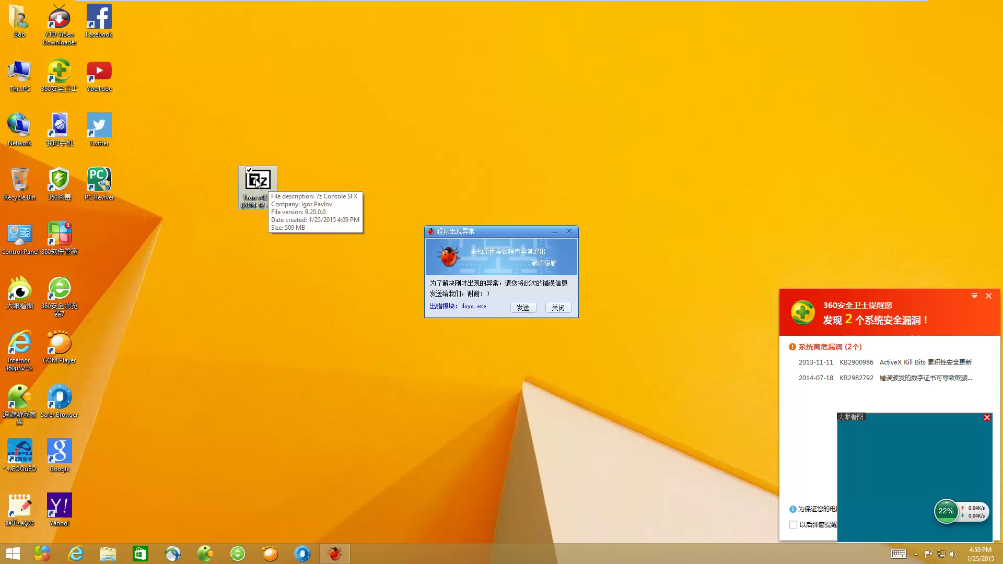
double_click(270, 182)
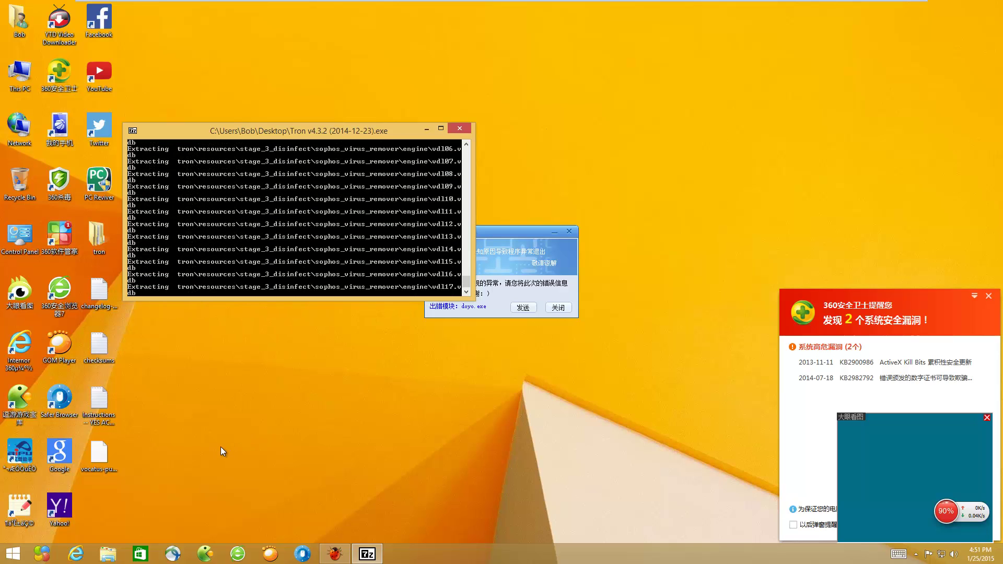
Search the installed apps for msconfig and launch it
left_click(10, 558)
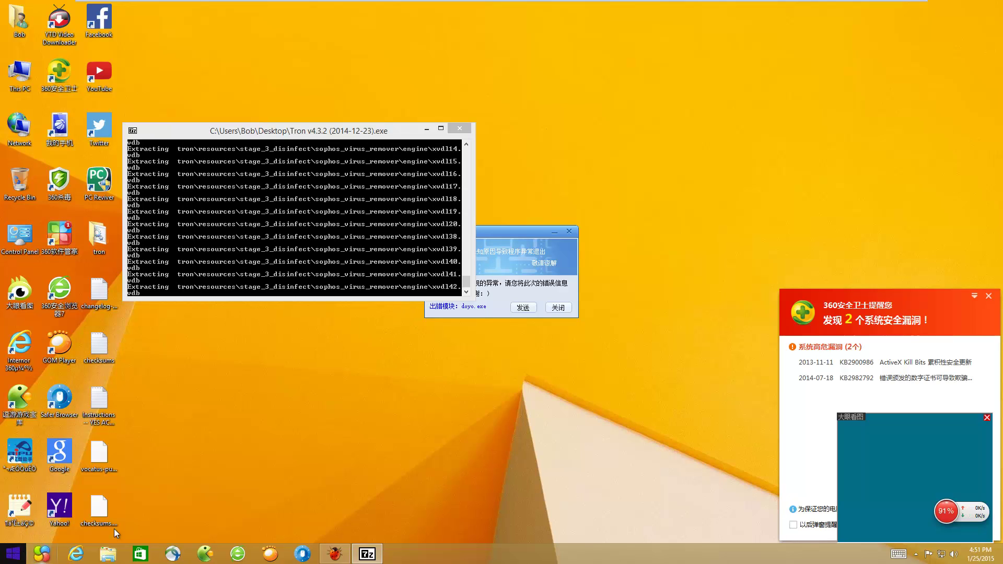
left_click(12, 555)
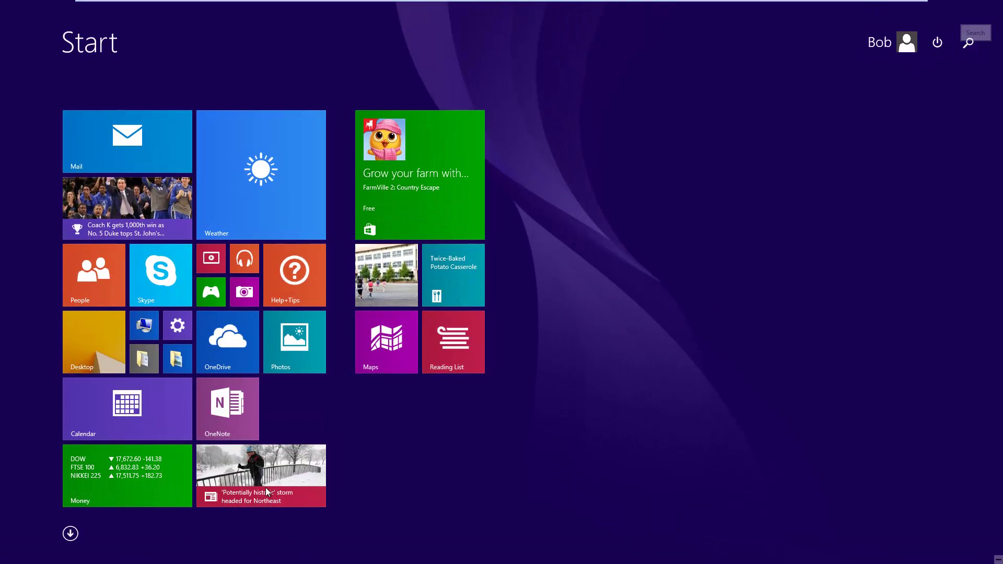
left_click(70, 533)
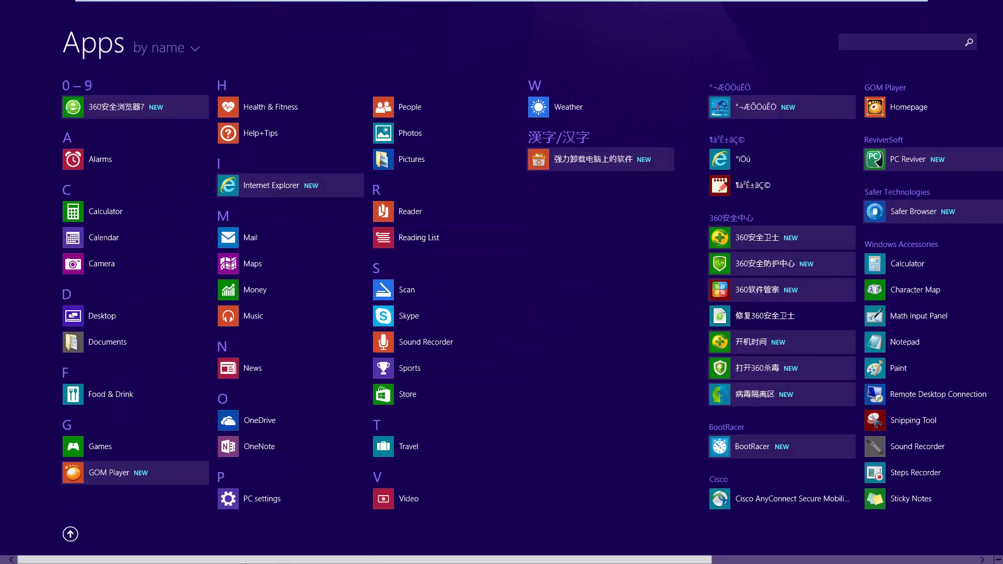
left_click(874, 42)
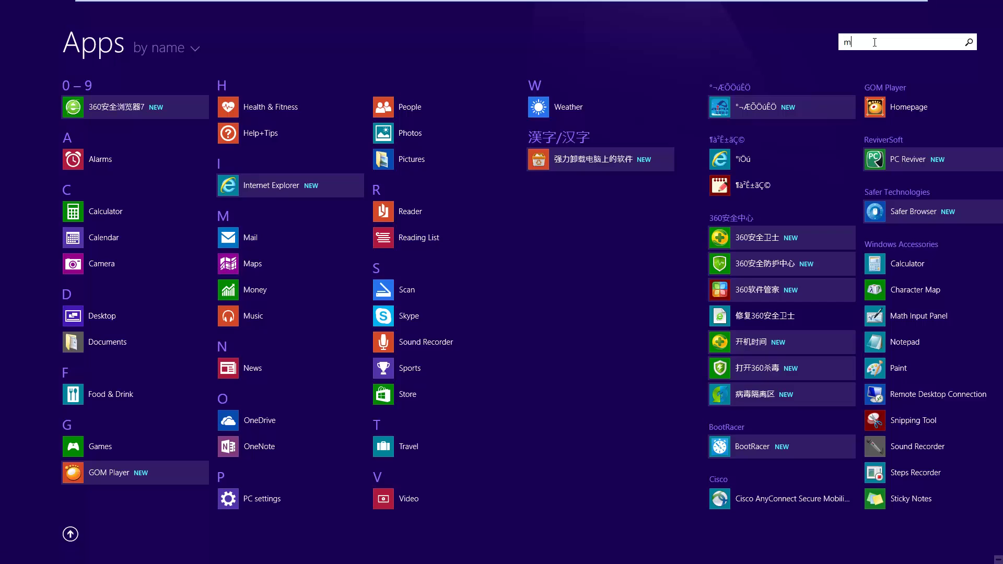
type("msconfi")
key("BackSpace")
key("BackSpace")
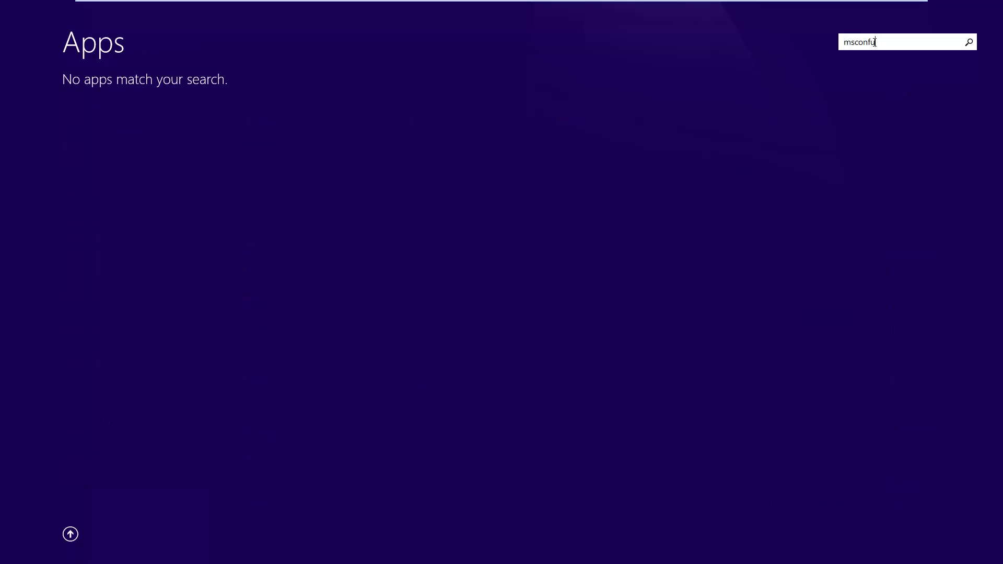
type("g")
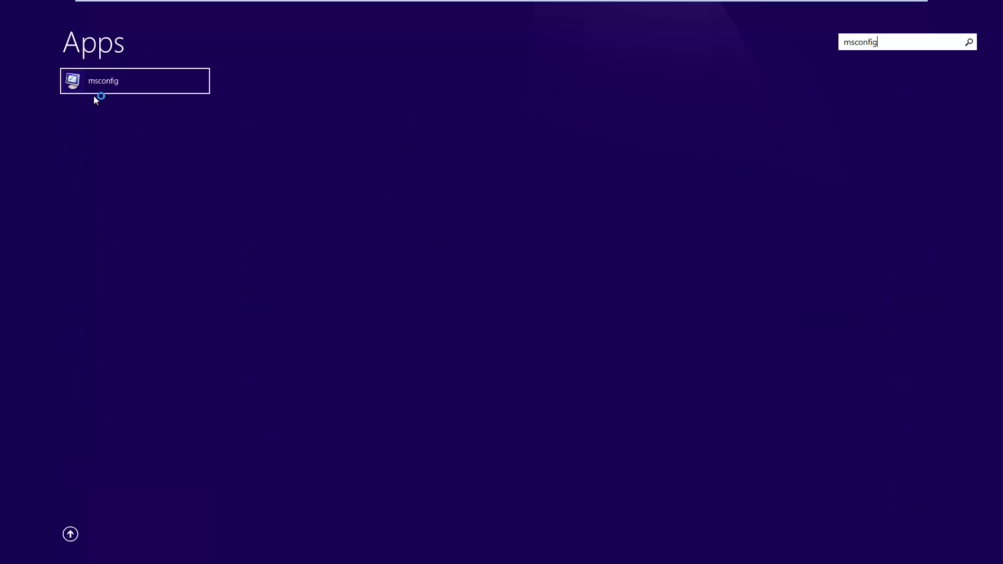
key("Return")
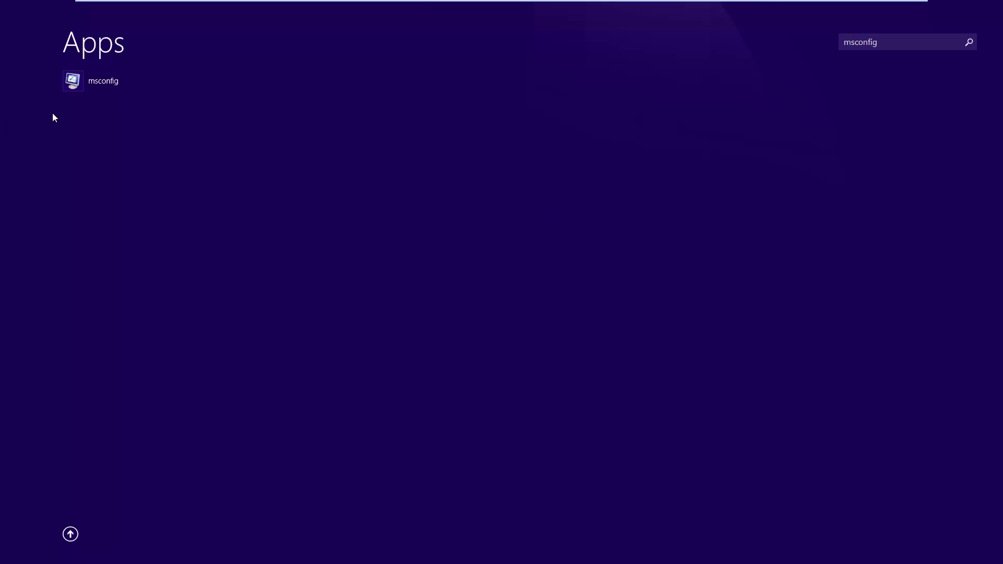
left_click(93, 83)
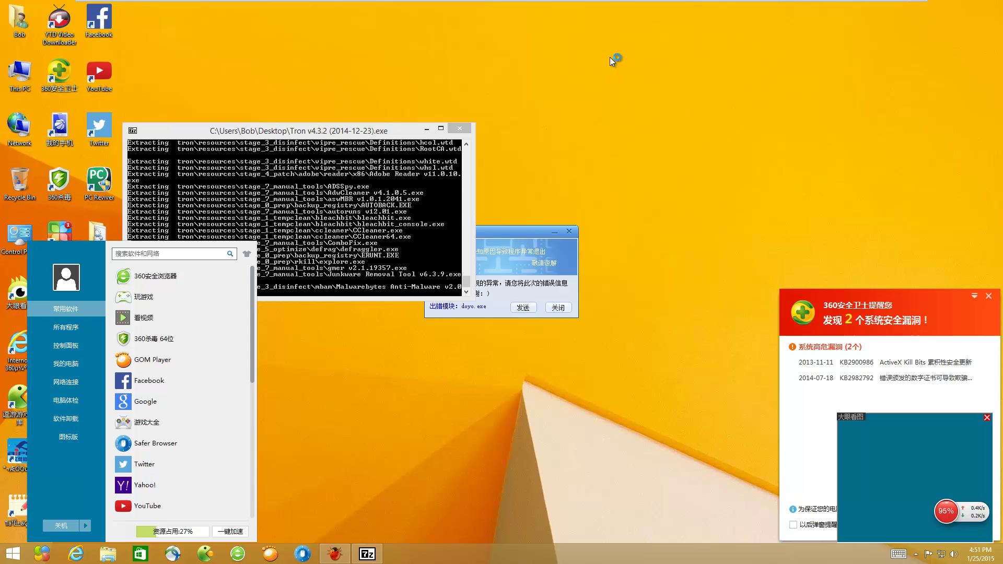
Enable Safe boot with the Minimal option in System Configuration and dismiss the open start menu
left_click_drag(399, 171, 417, 297)
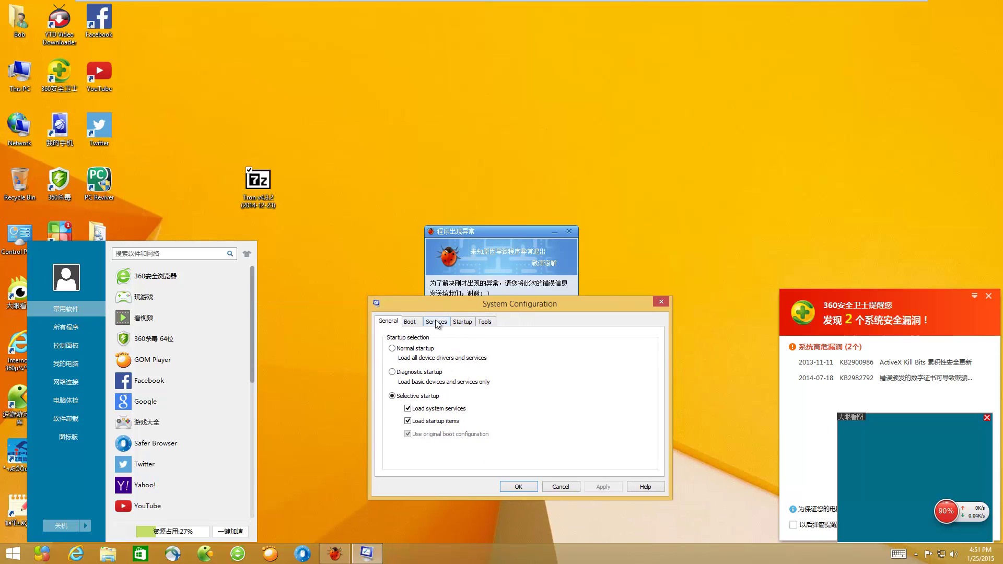
left_click(414, 322)
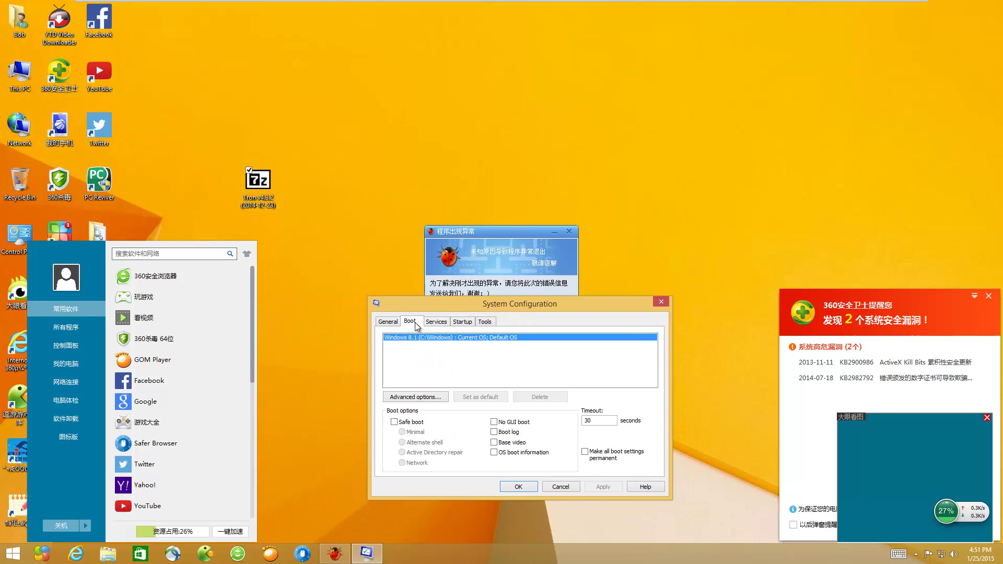
left_click(400, 423)
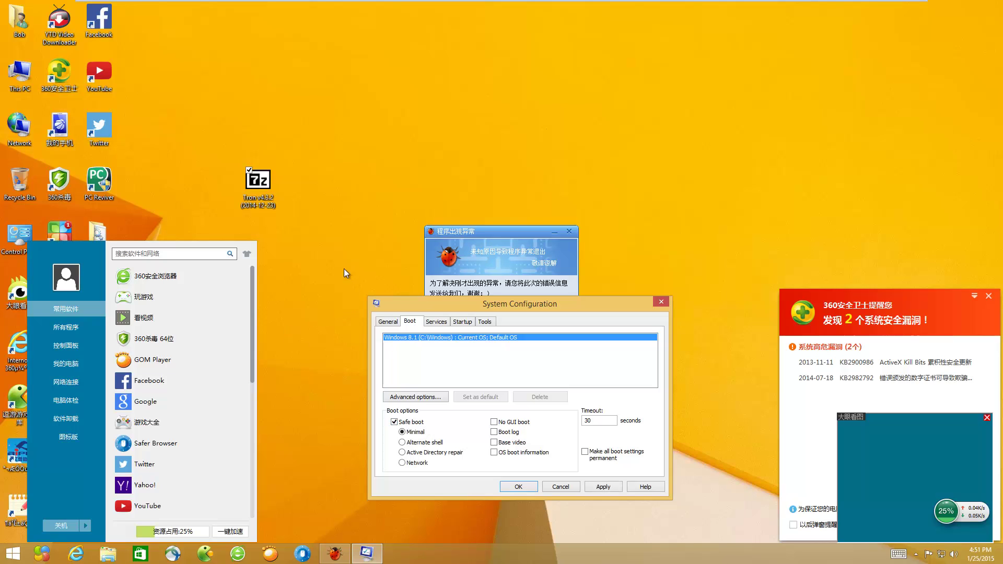
left_click(317, 231)
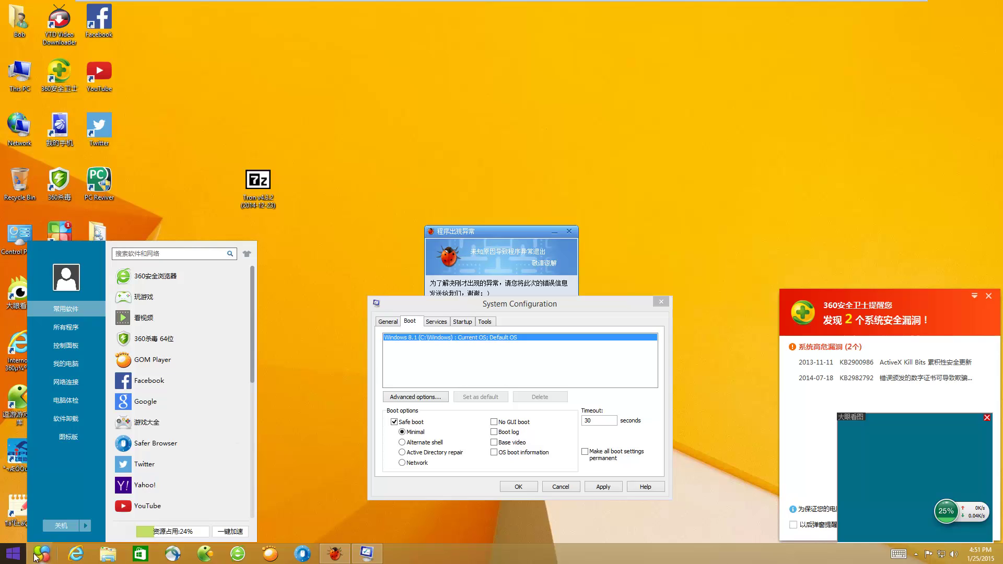
left_click(14, 553)
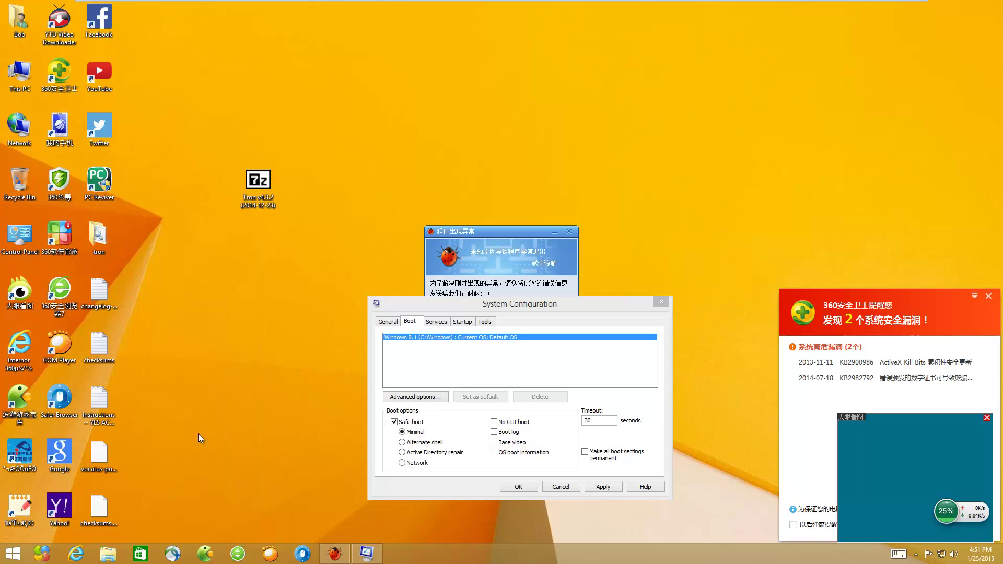
Examine the extracted tron folder and the stage folders in its resources subfolder, and close the window
double_click(97, 239)
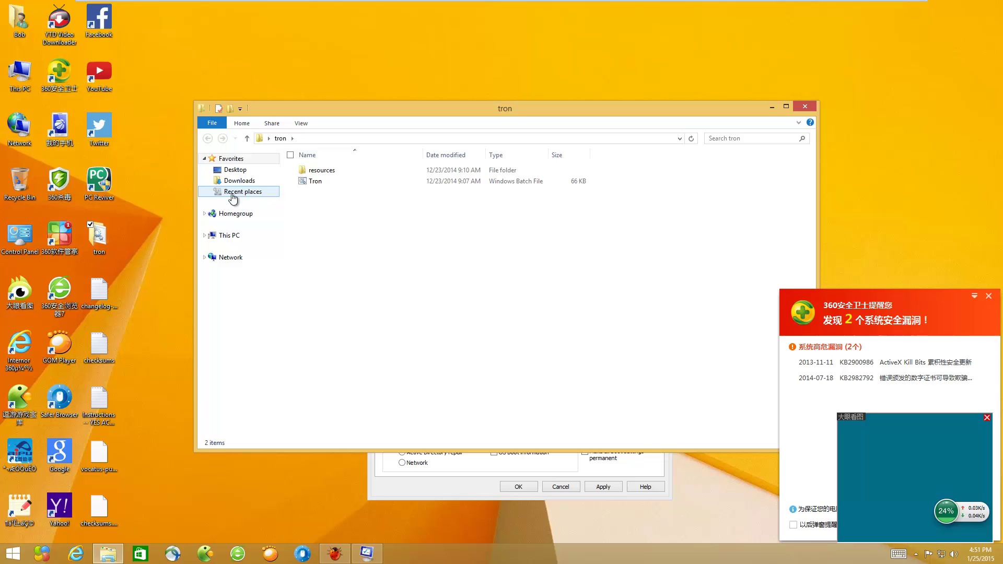
double_click(332, 172)
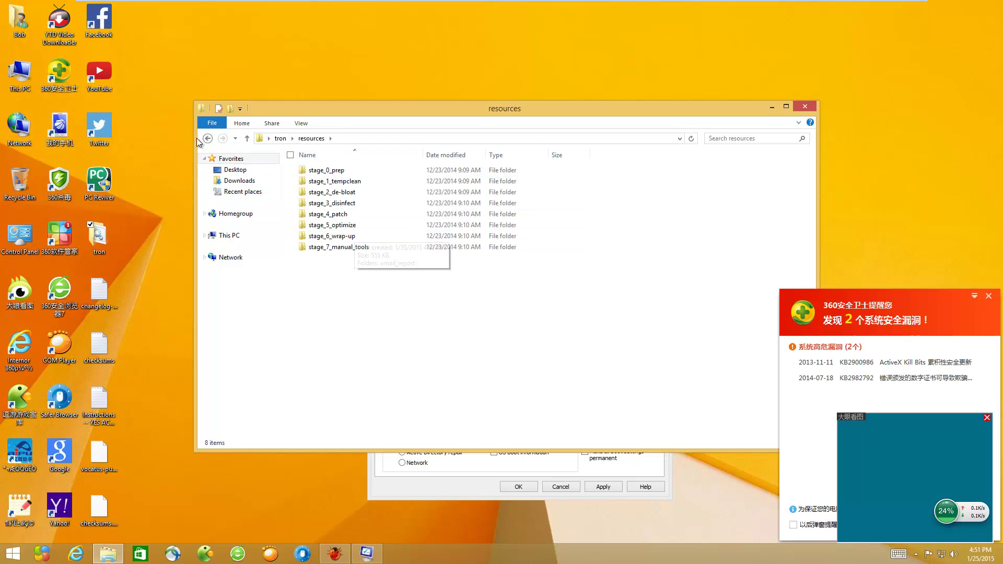
left_click(804, 106)
left_click(580, 105)
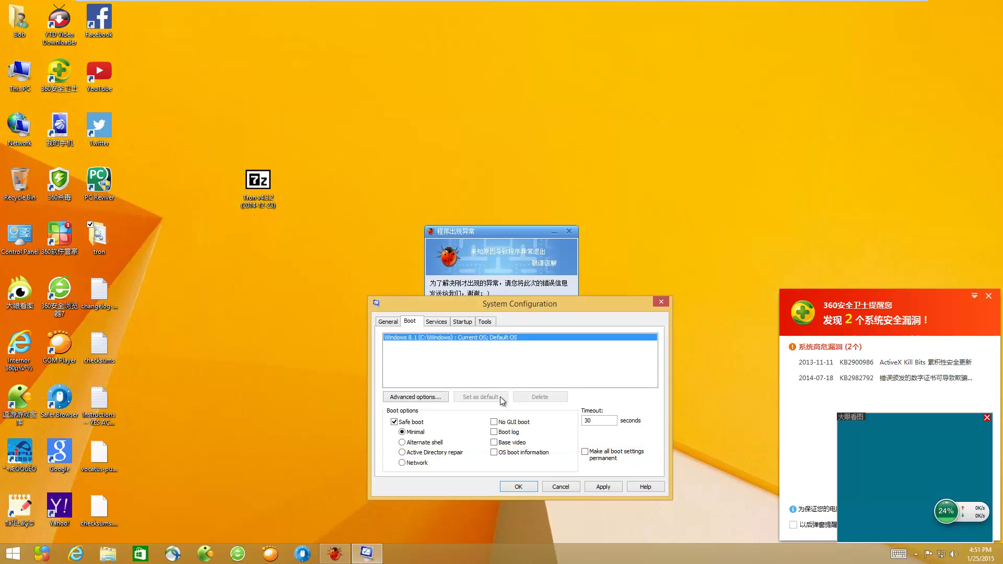
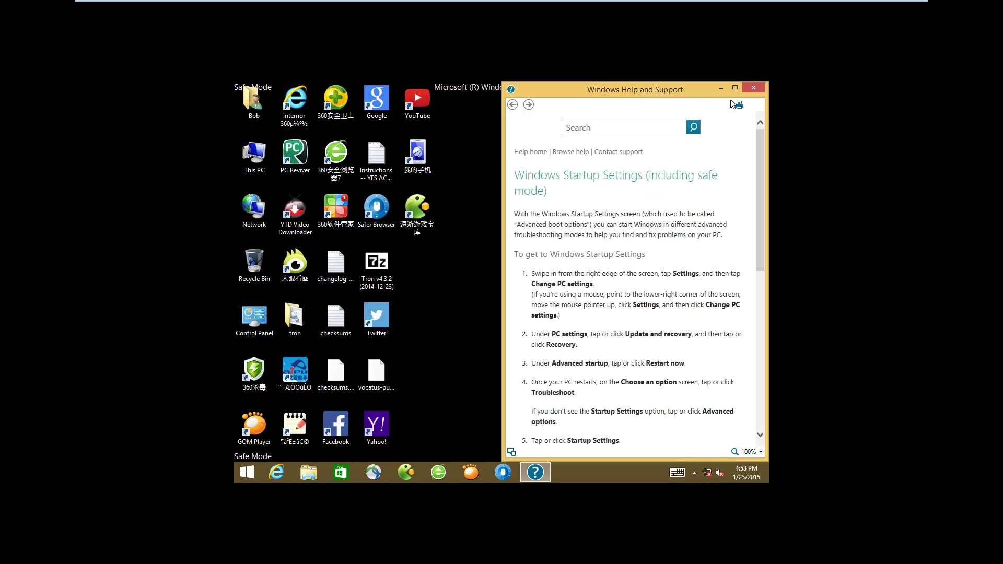
Close the Windows help window in Safe Mode and run the Tron batch file from the tron folder as administrator
left_click(753, 89)
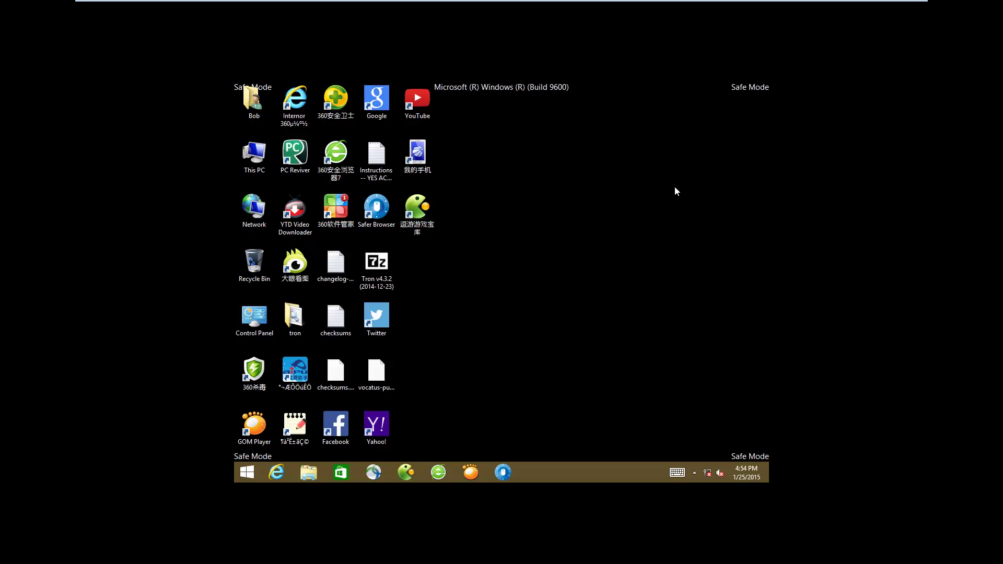
double_click(288, 314)
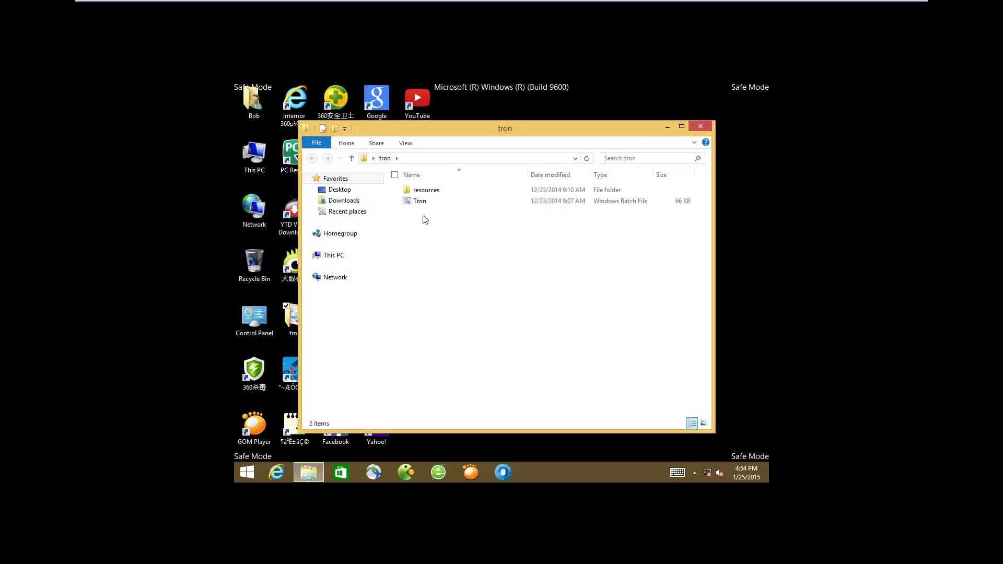
left_click(422, 204)
right_click(422, 204)
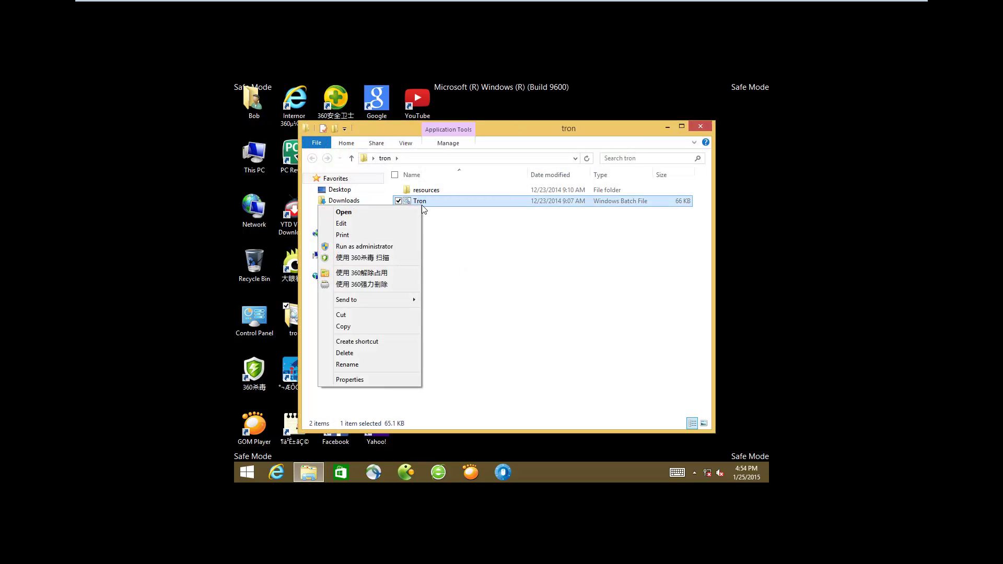
left_click(378, 247)
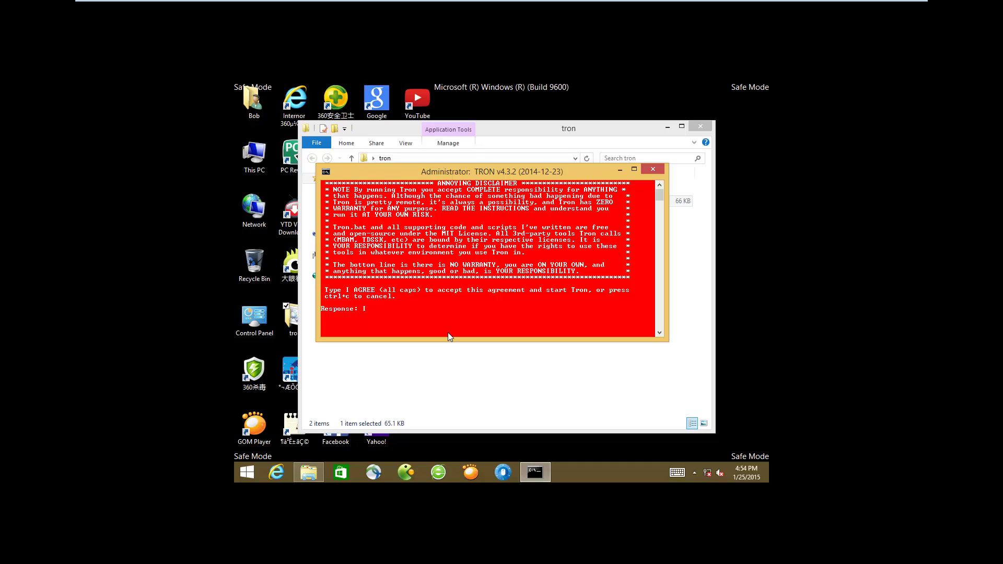
Accept the Tron disclaimer with I AGREE and continue past the overview of stages and current settings
type("AGREE")
key("Return")
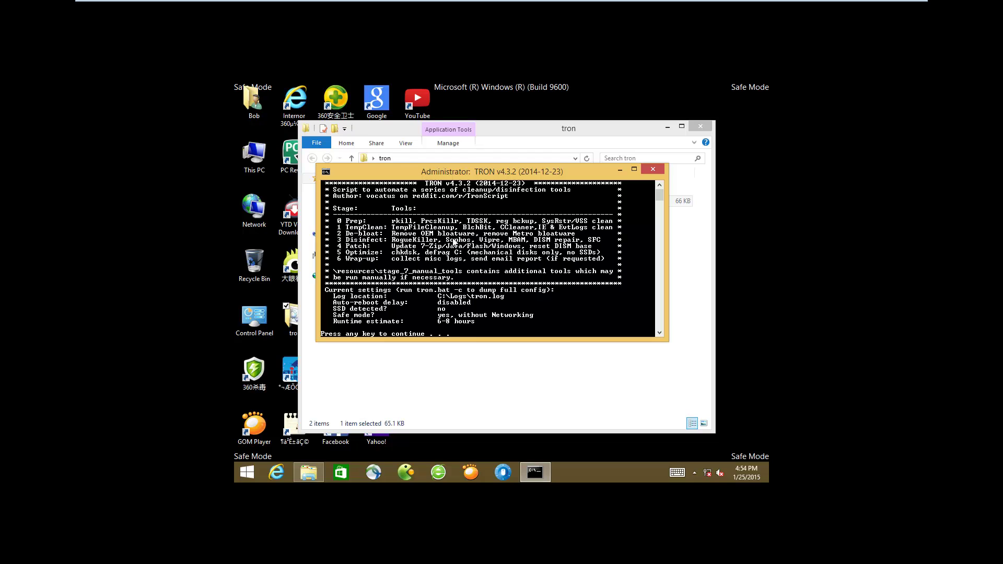
key("Return")
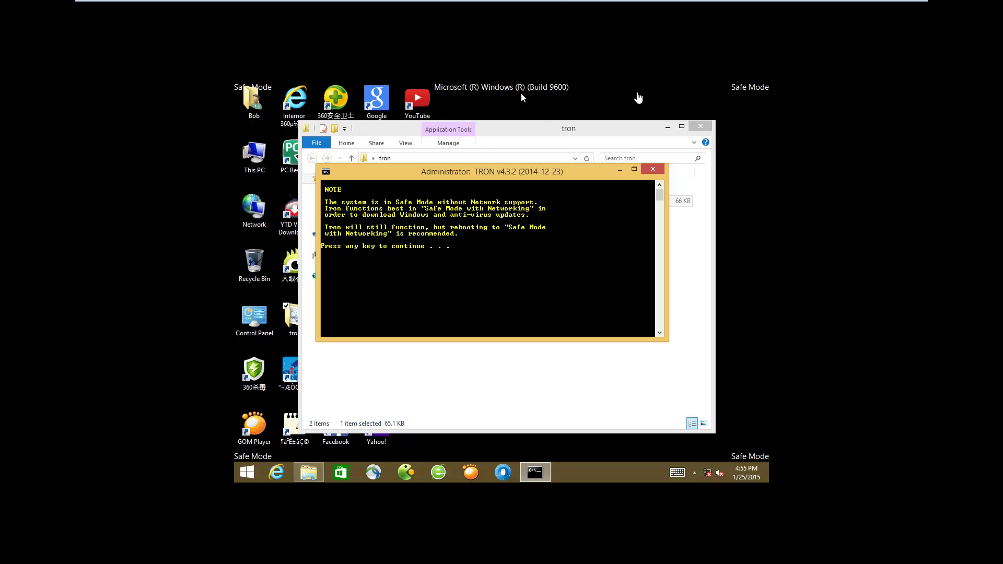
Take the Windows 8.1 x64 virtual machine out of full-screen mode
mouse_move(558, 2)
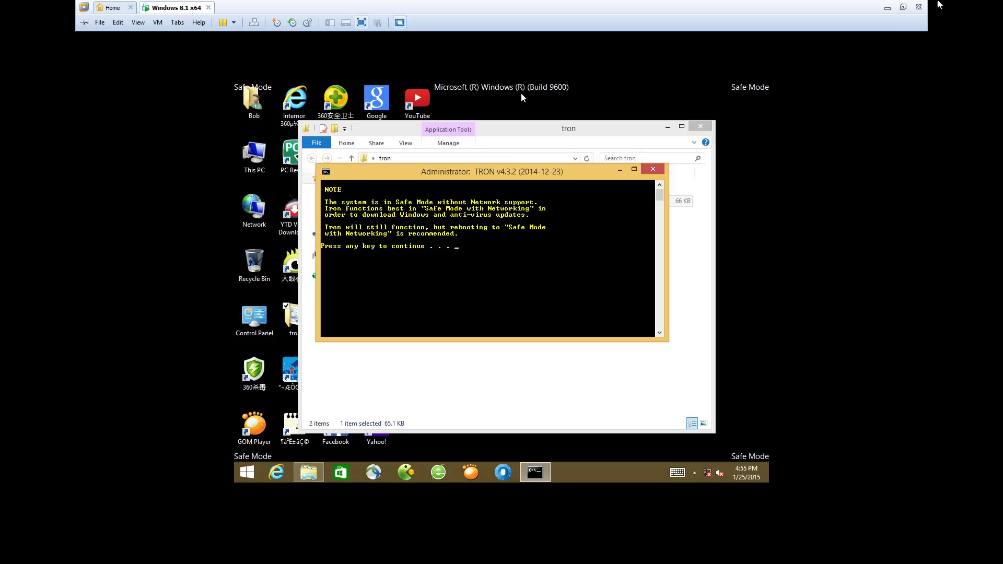
left_click(902, 7)
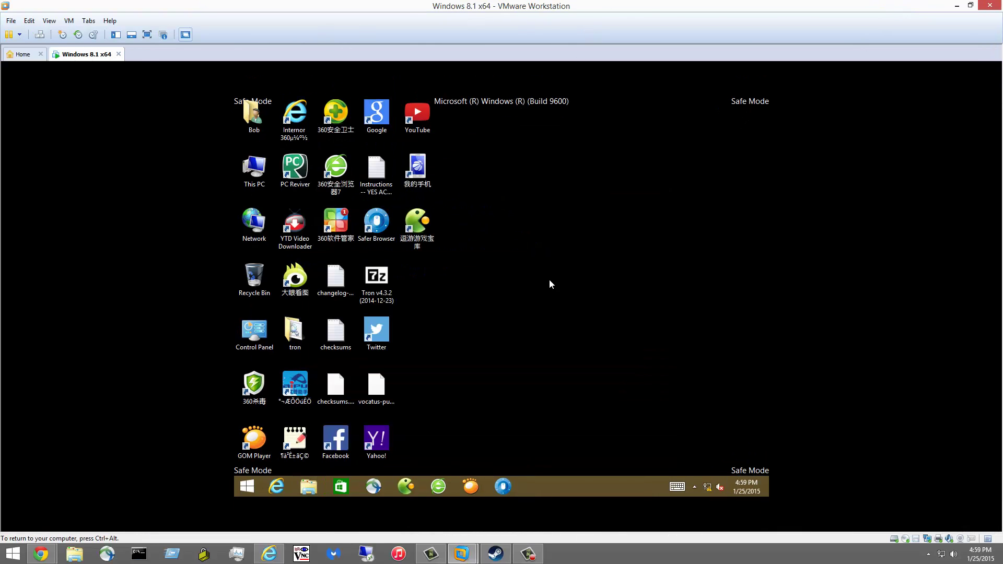
mouse_move(303, 333)
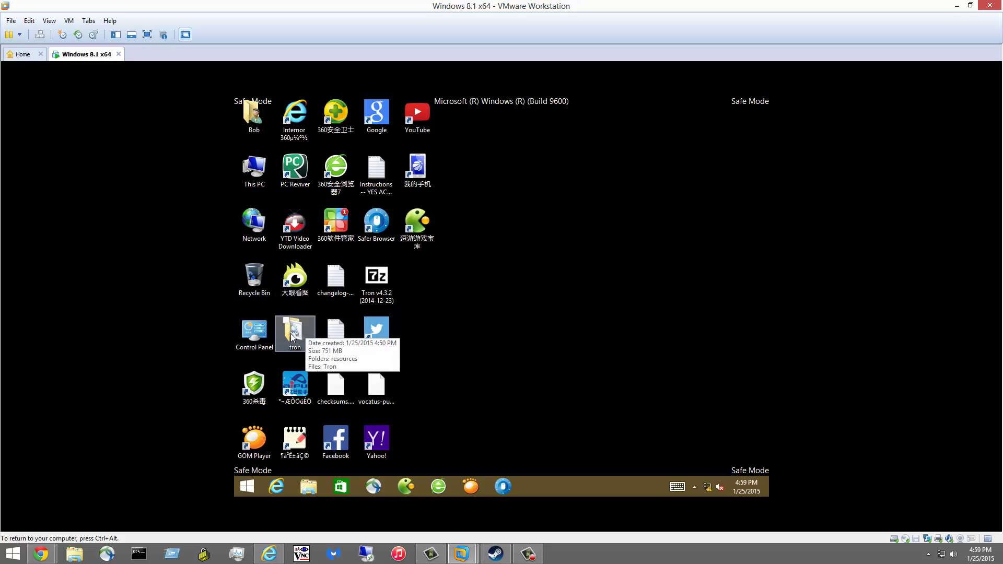
key("ctrl+alt")
Open System Configuration by searching for msconfig, check the Safe boot options, and close it without making changes
left_click(246, 487)
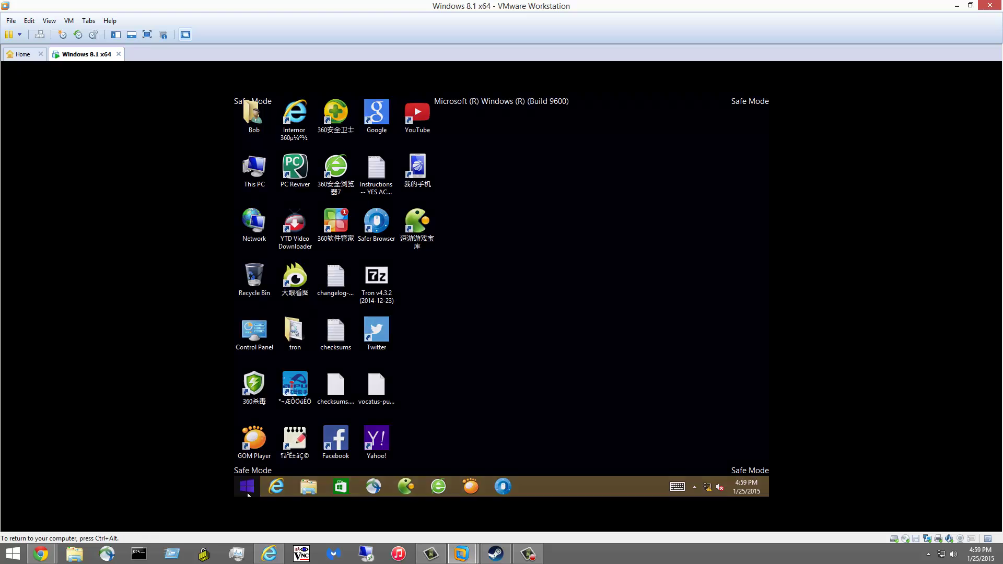
left_click(745, 137)
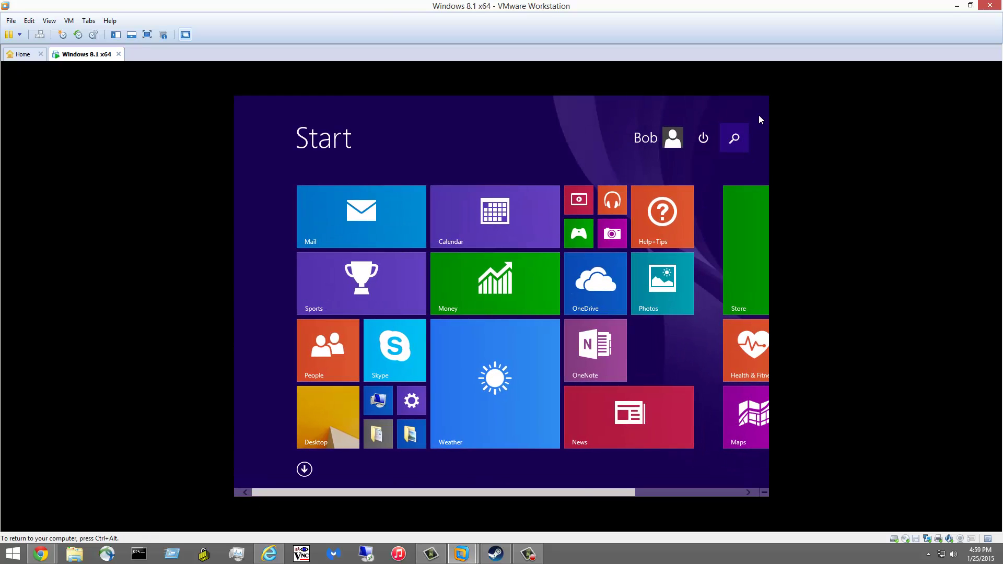
type("msconfig")
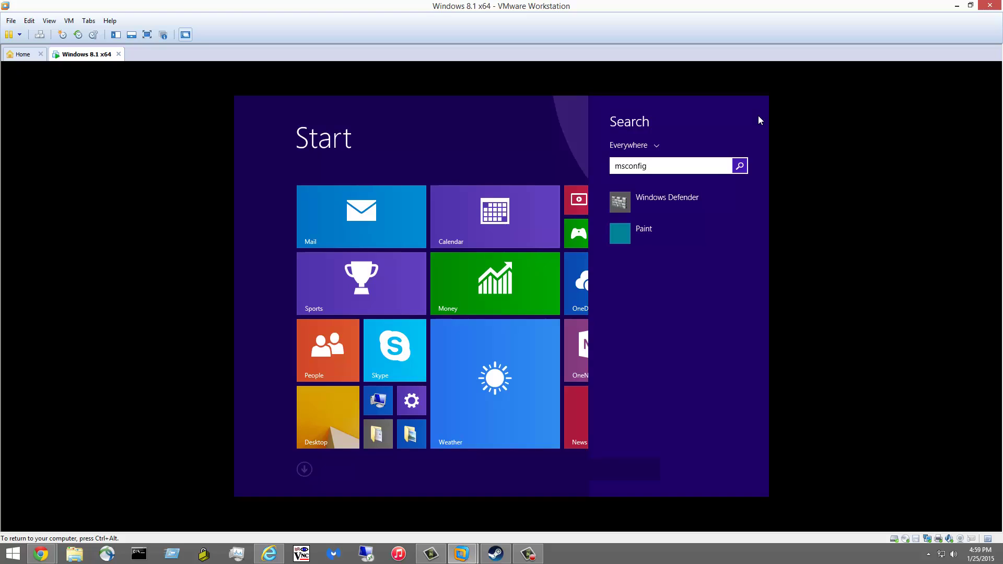
key("Escape")
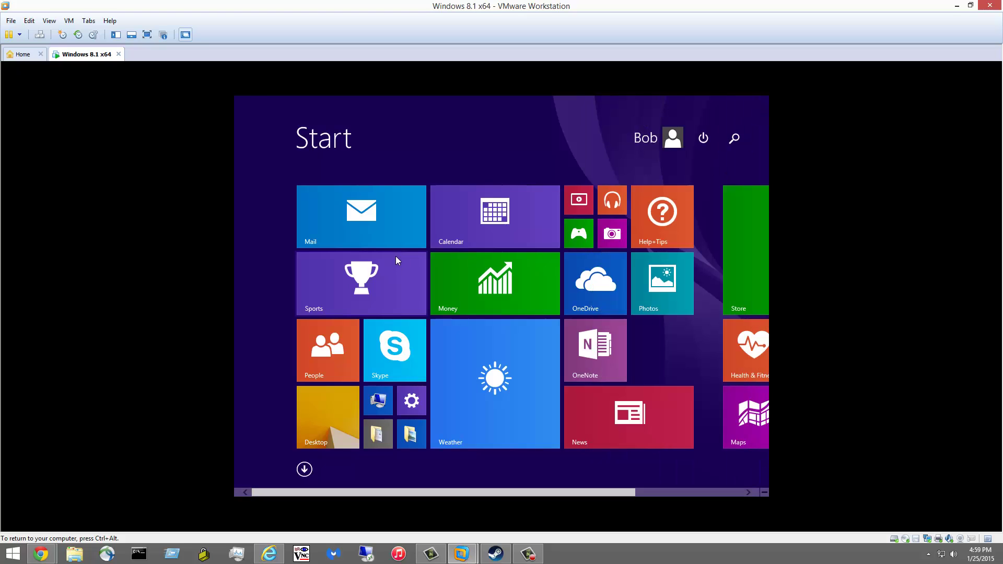
key("Escape")
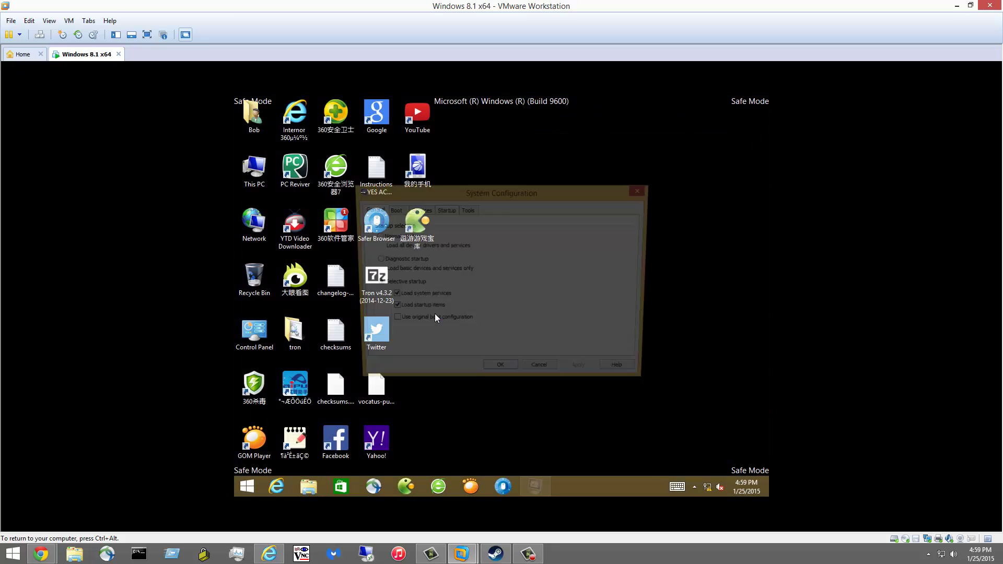
left_click(393, 212)
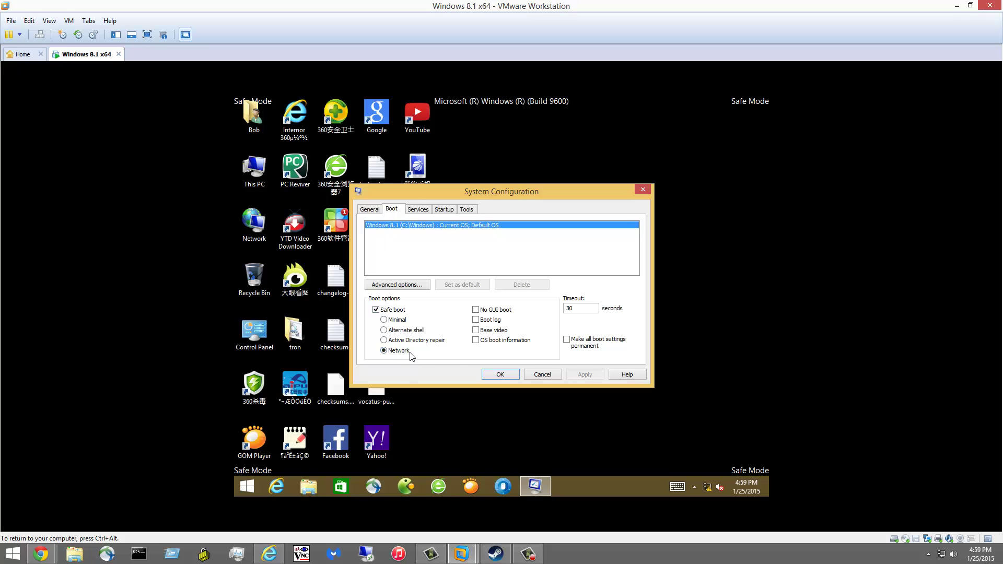
left_click(549, 372)
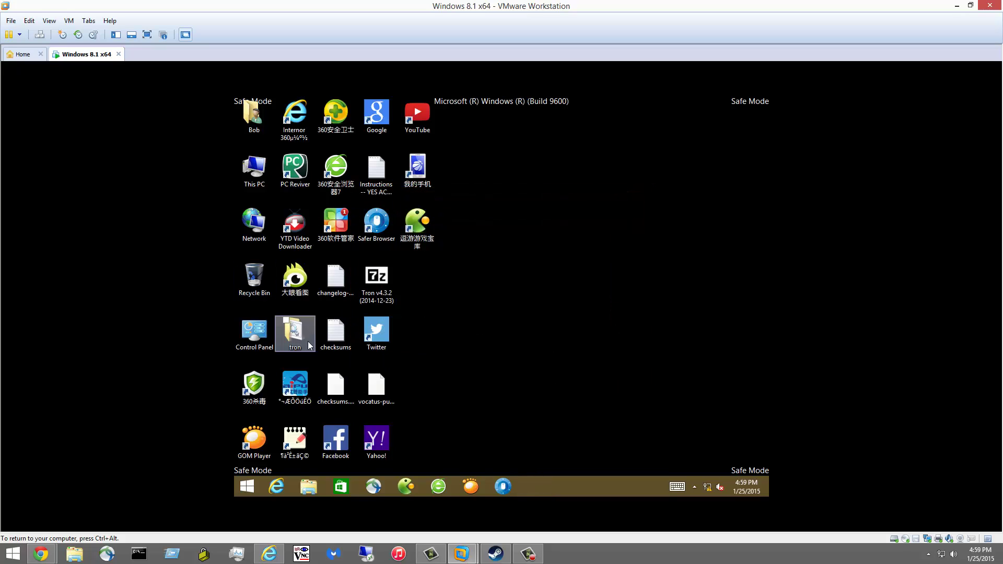
Run the Tron batch file from the desktop's tron folder and copy the download address for the latest self-extracting exe from its console
double_click(305, 334)
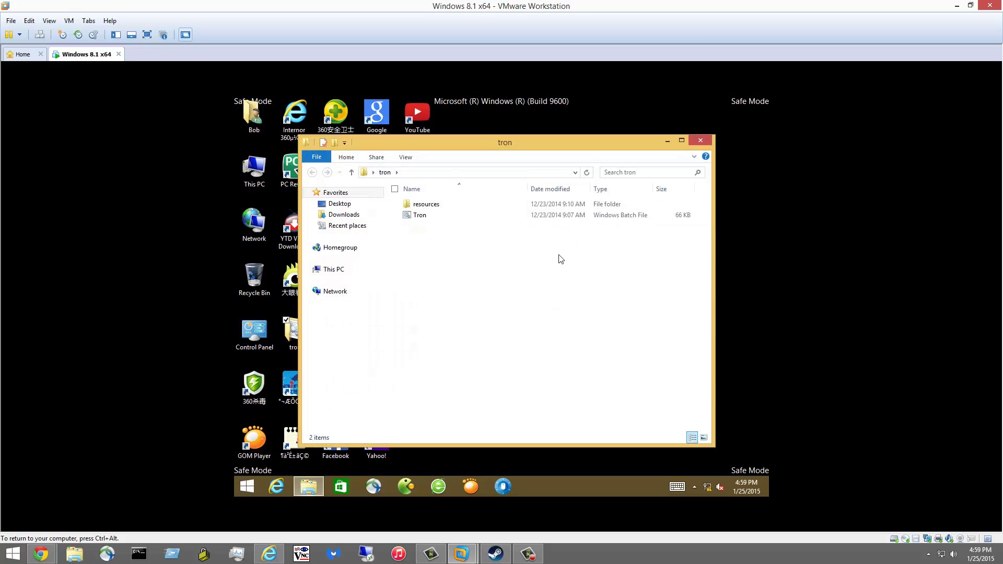
double_click(424, 219)
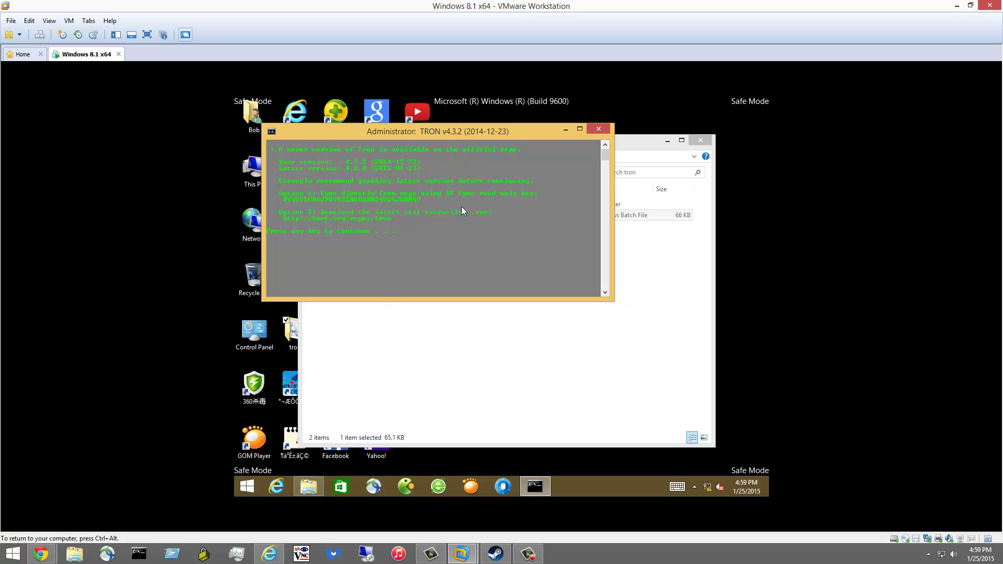
left_click(271, 131)
mouse_move(281, 219)
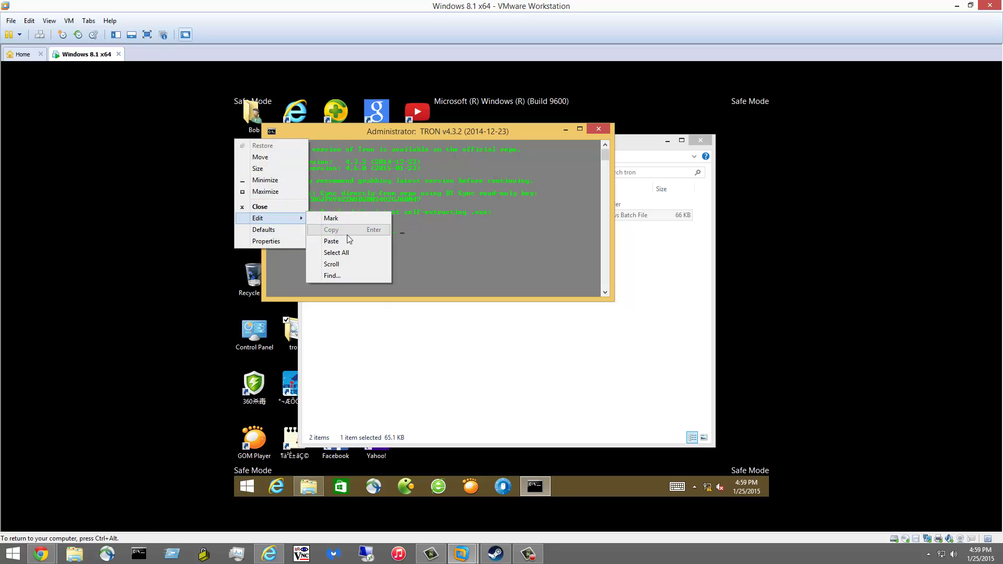
left_click(322, 219)
left_click(284, 218)
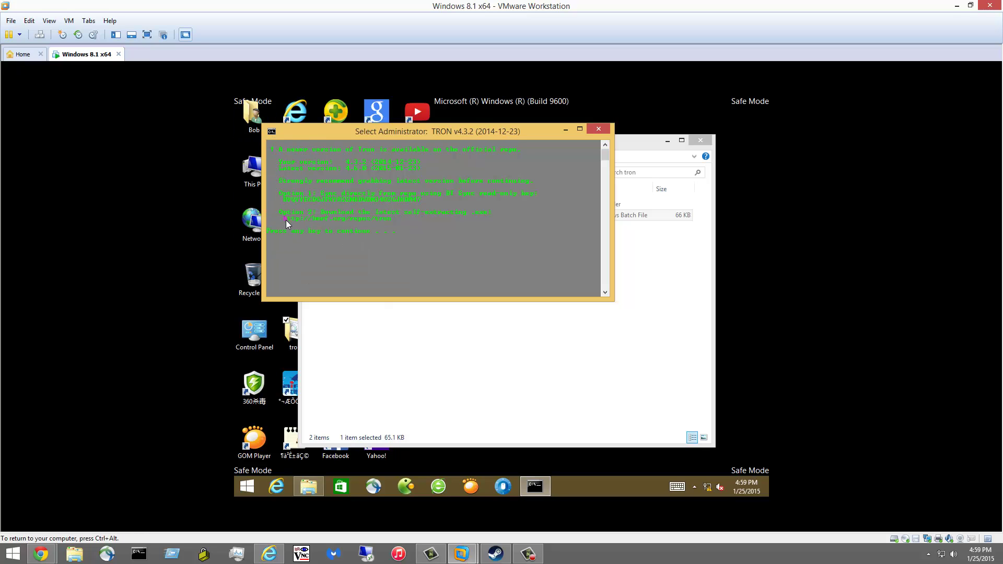
left_click_drag(337, 210, 380, 218)
key("Return")
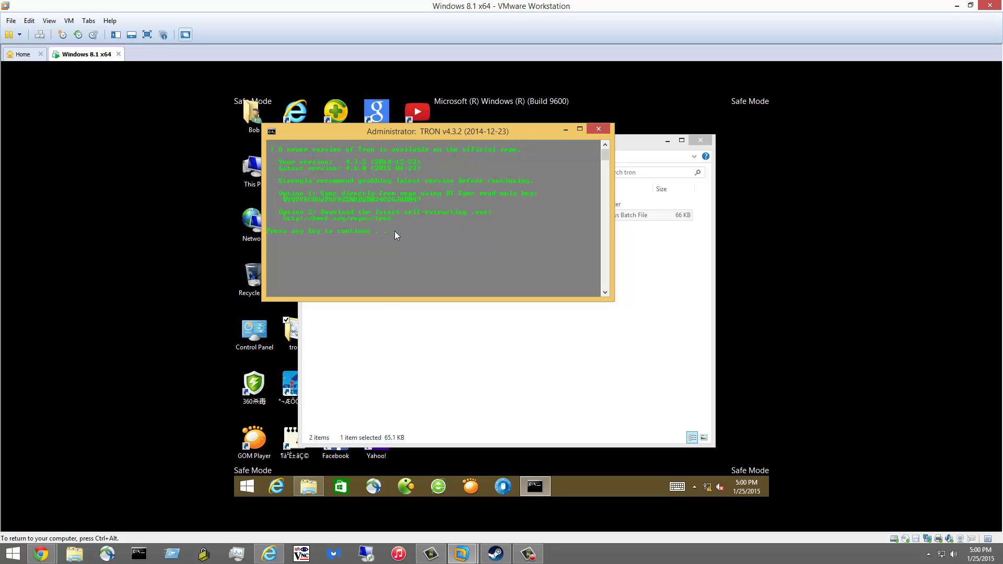
left_click(277, 486)
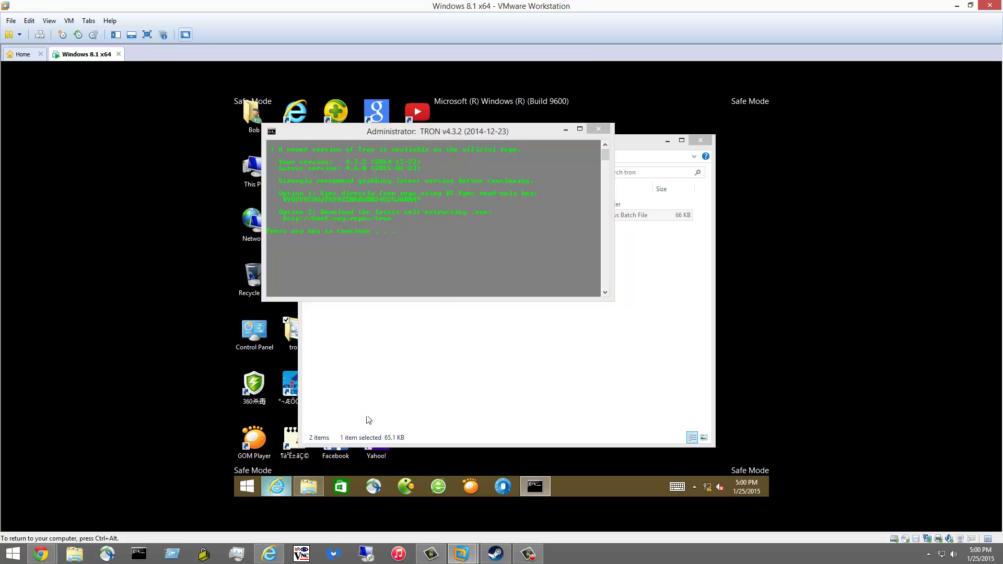
double_click(425, 119)
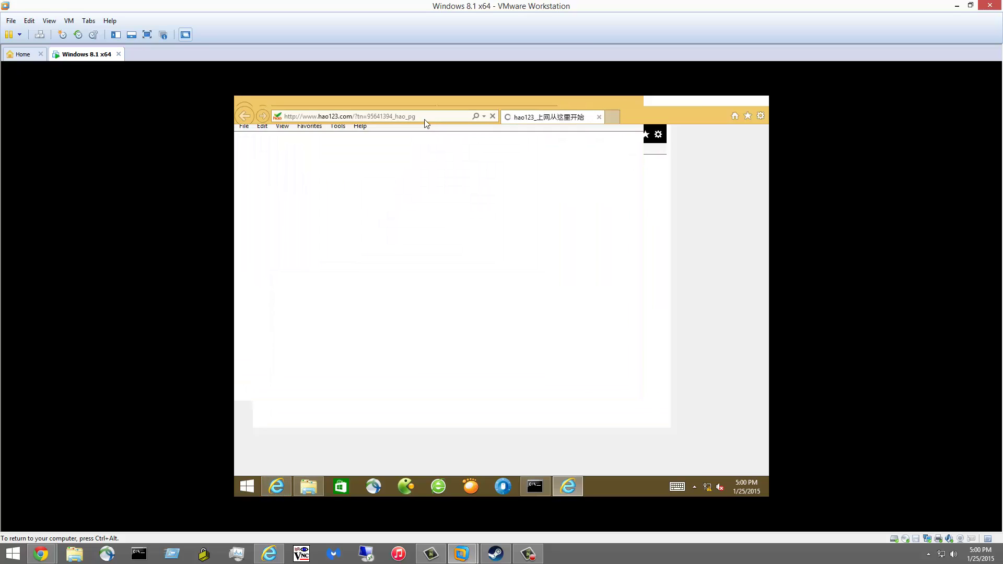
left_click(364, 119)
type("http://bmrf.org/repos/tron")
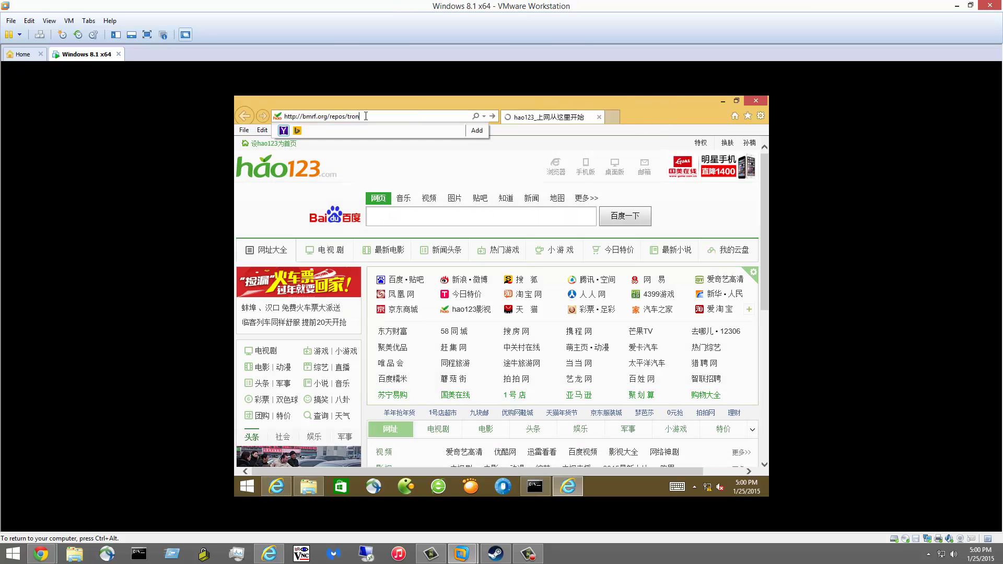
key("Return")
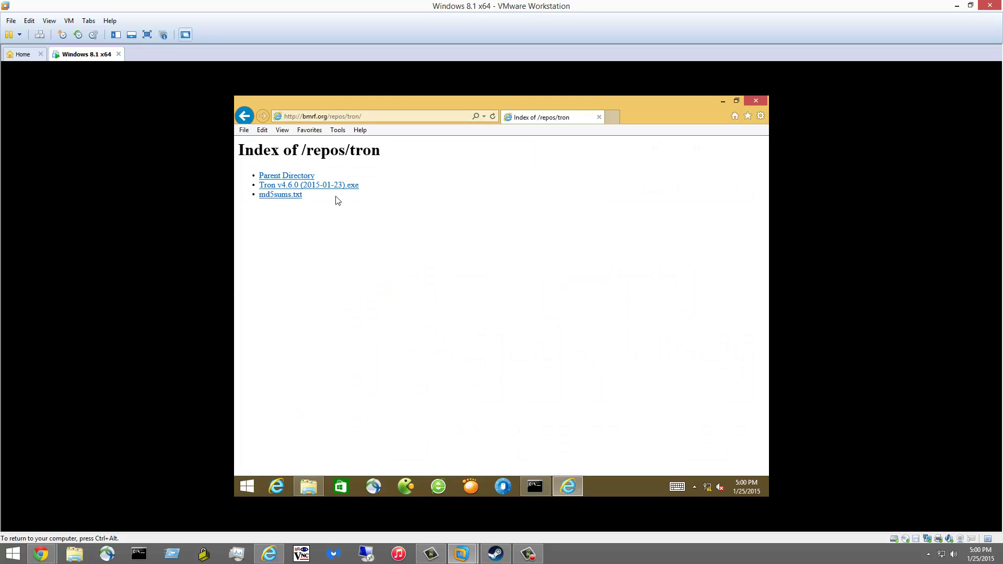
left_click(328, 187)
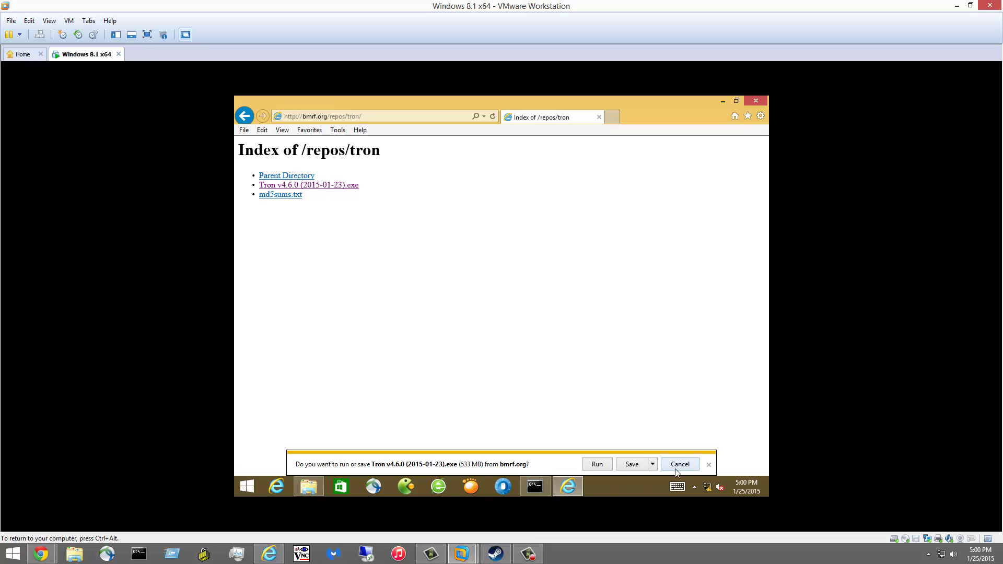
left_click(628, 466)
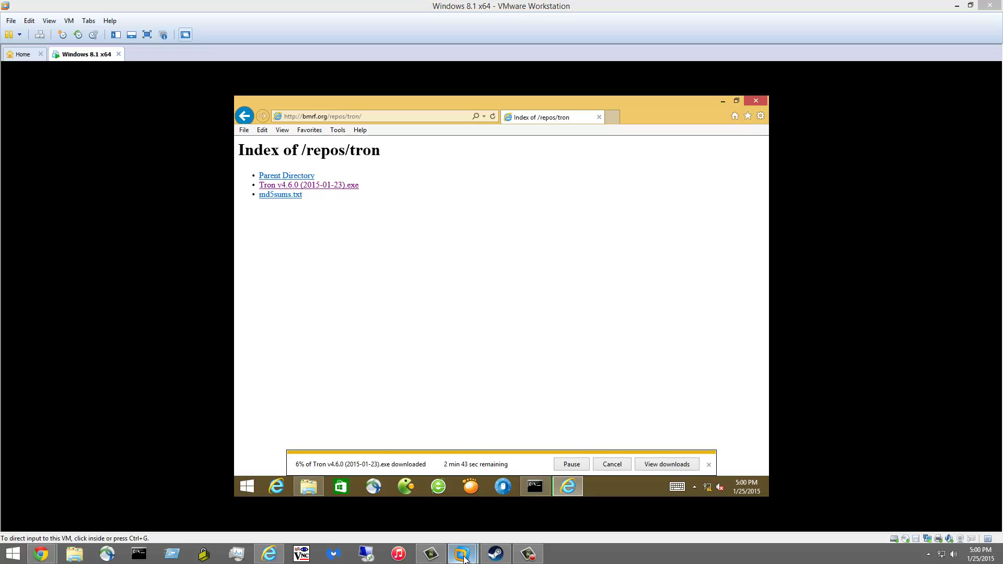
left_click(527, 555)
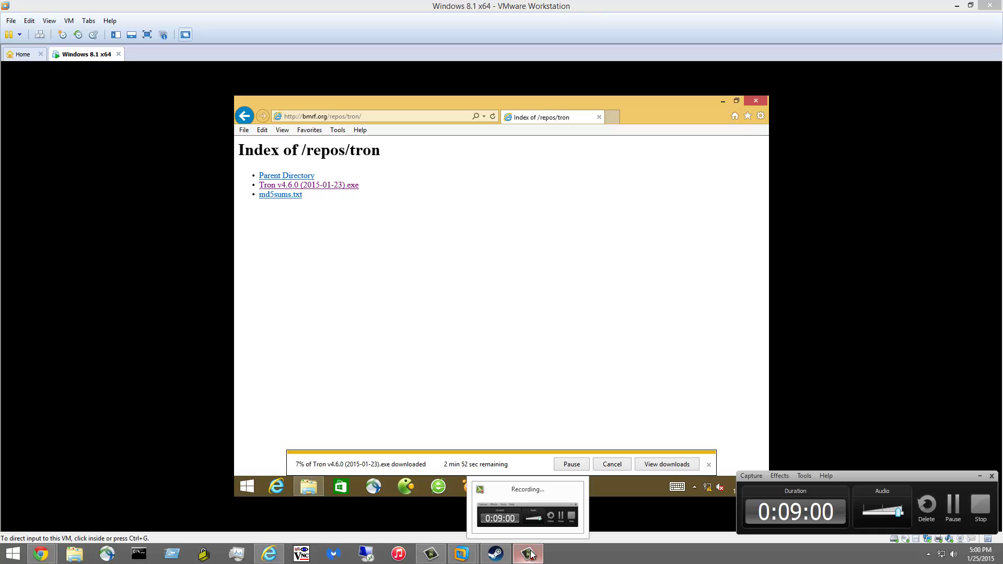
left_click(953, 509)
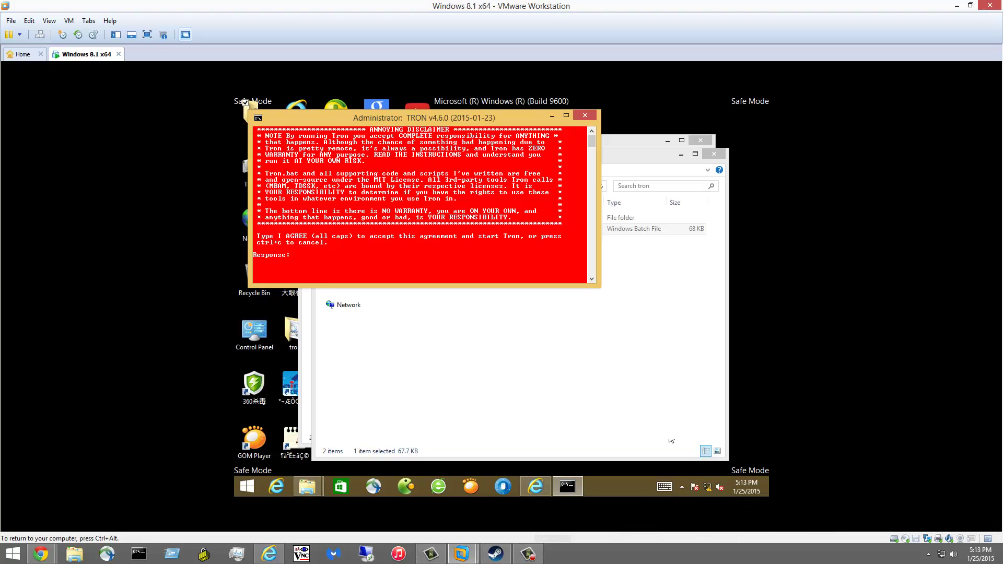
Move the Tron v4.6.0 console over the folder windows, accept the disclaimer with I AGREE, and continue past the overview to start the cleanup
left_click_drag(347, 118, 457, 209)
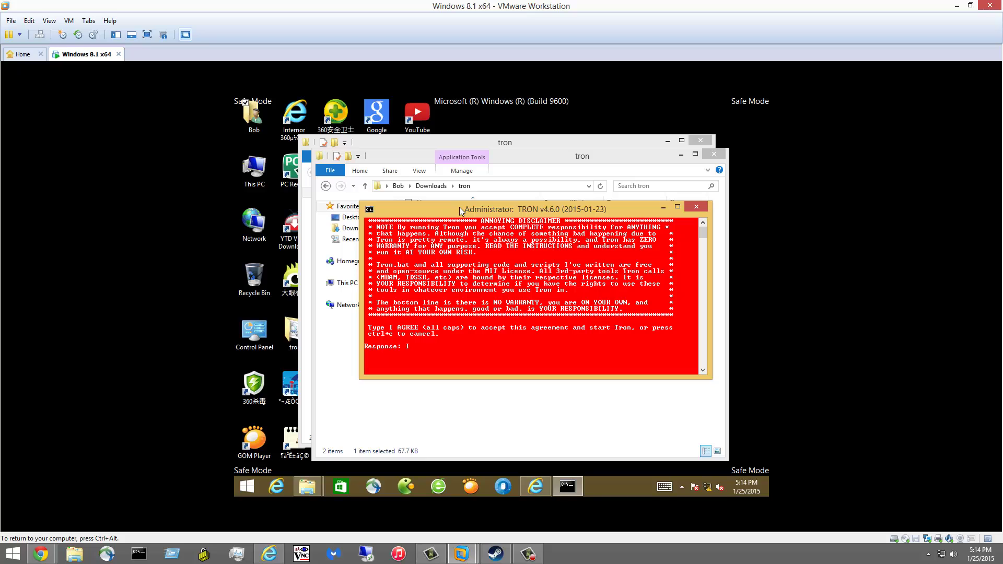
type("GREE")
key("Return")
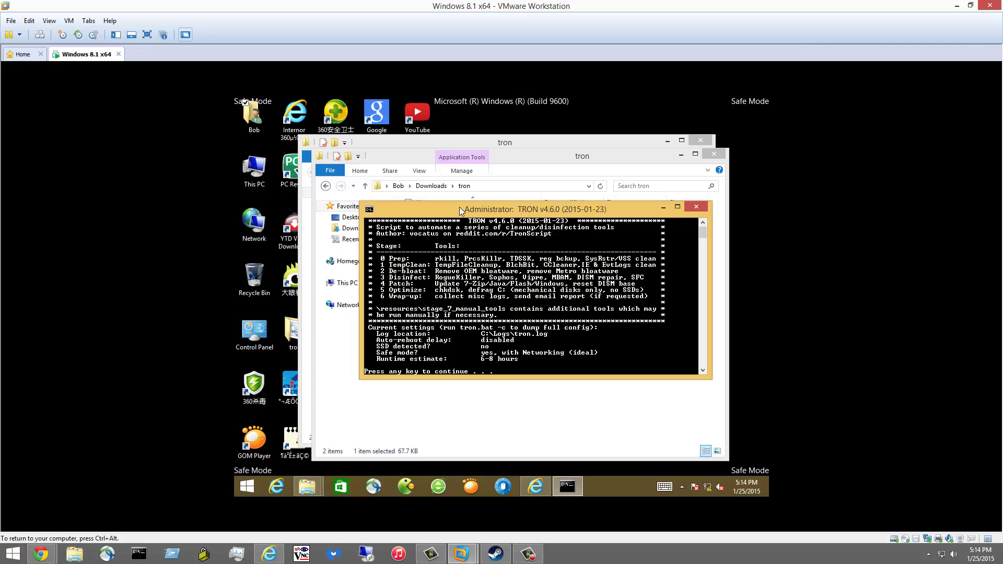
key("Return")
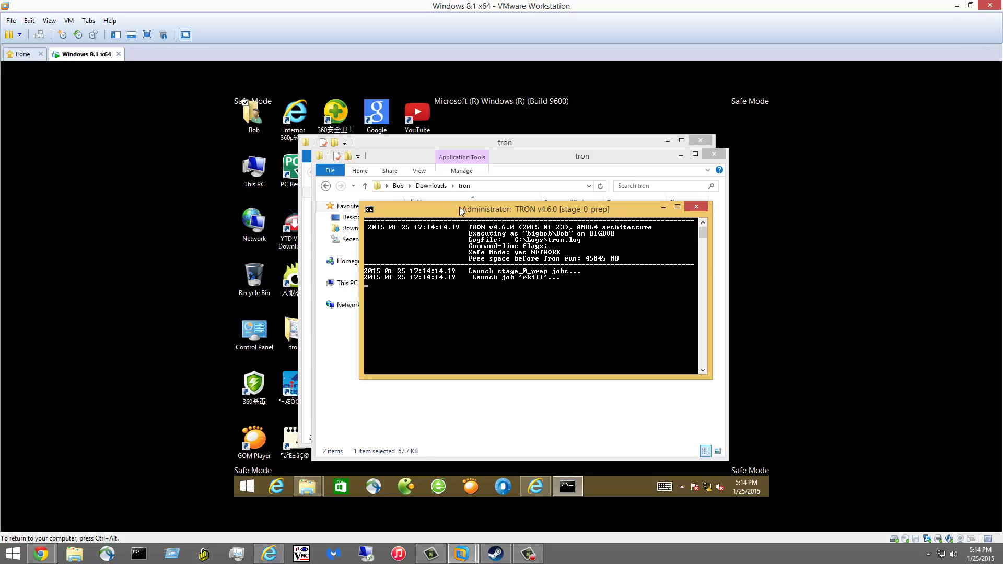
key("ctrl+alt")
left_click(527, 553)
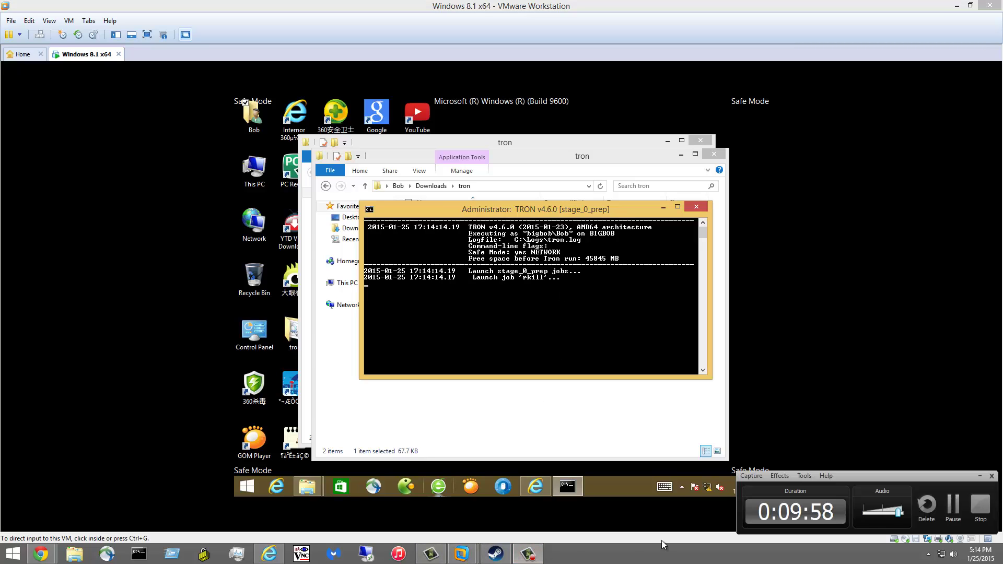